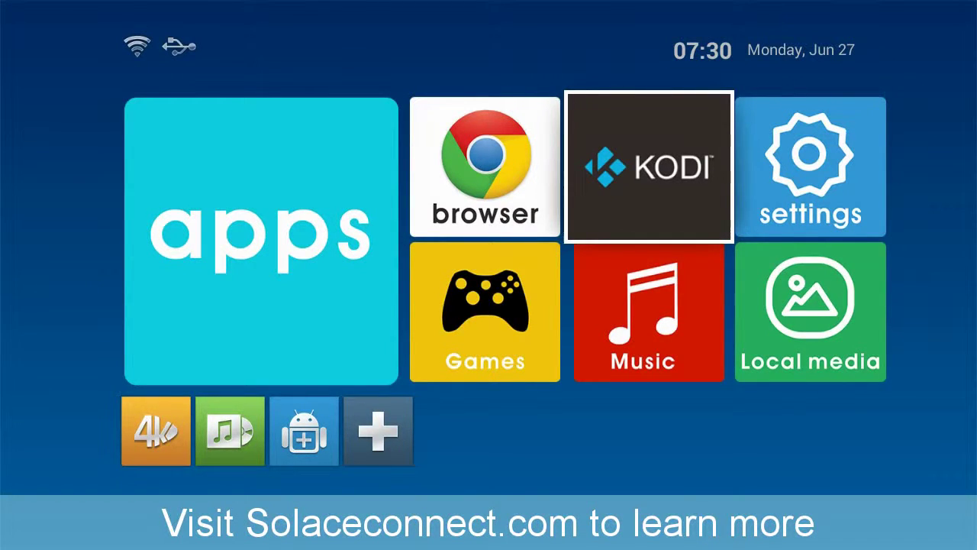
key("Right")
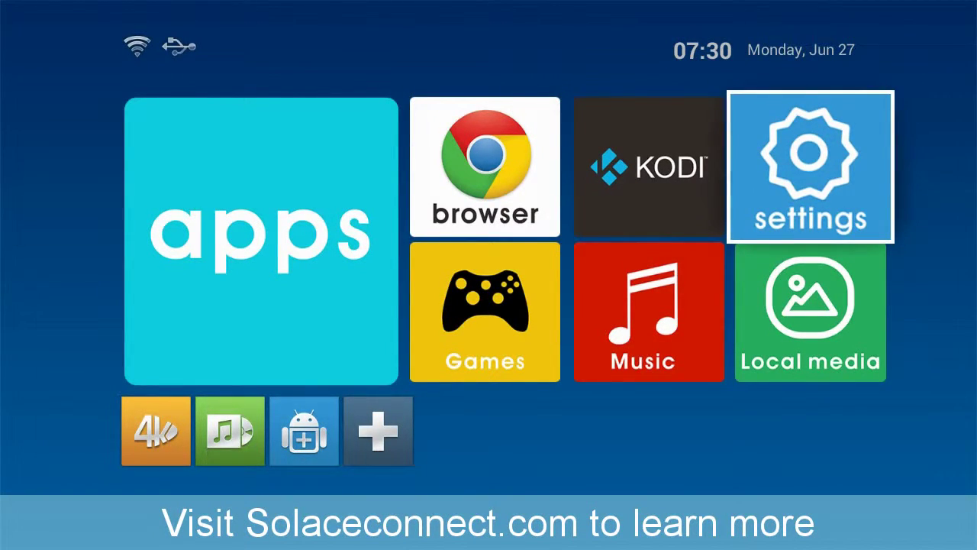
key("Return")
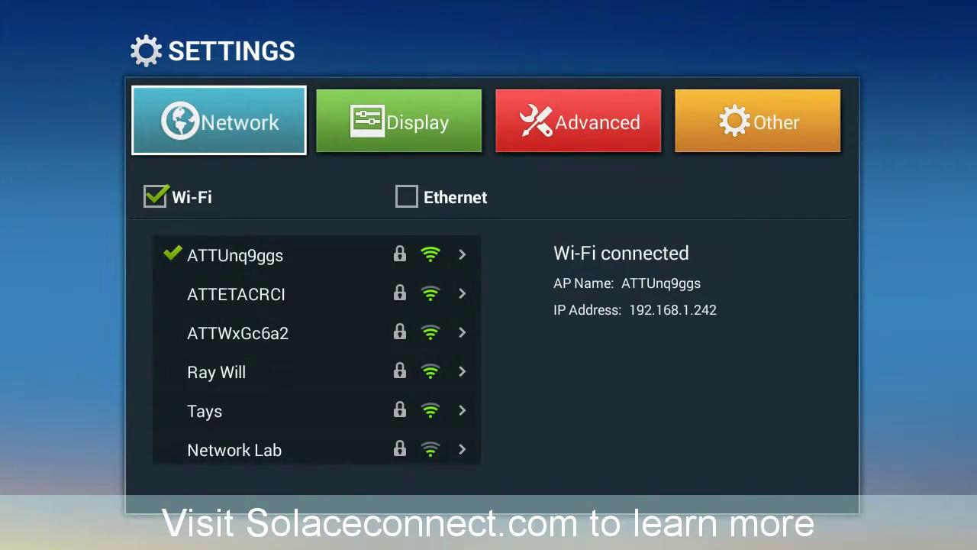
key("Escape")
key("Left")
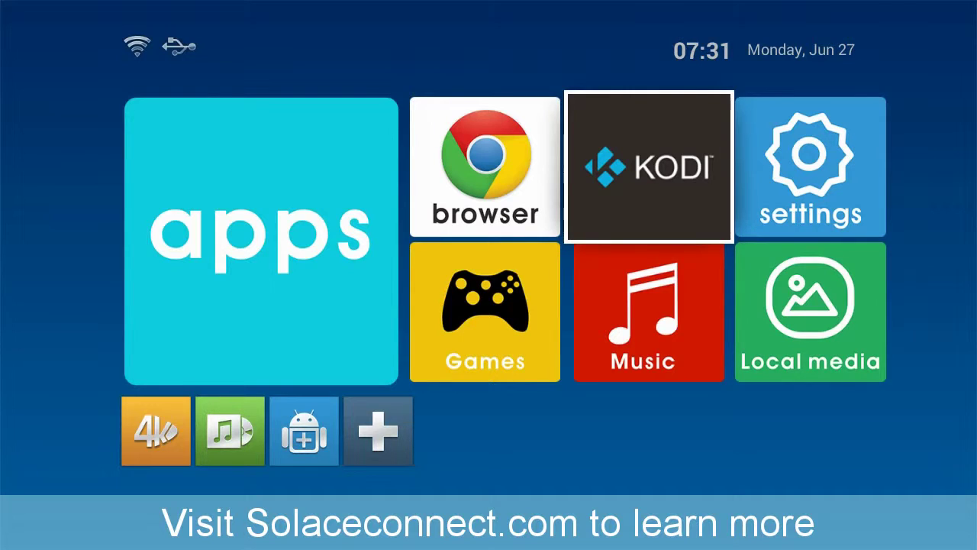
- Open the box's settings and bring up the full Android settings list through More Settings in the Other section
key("Right")
key("Return")
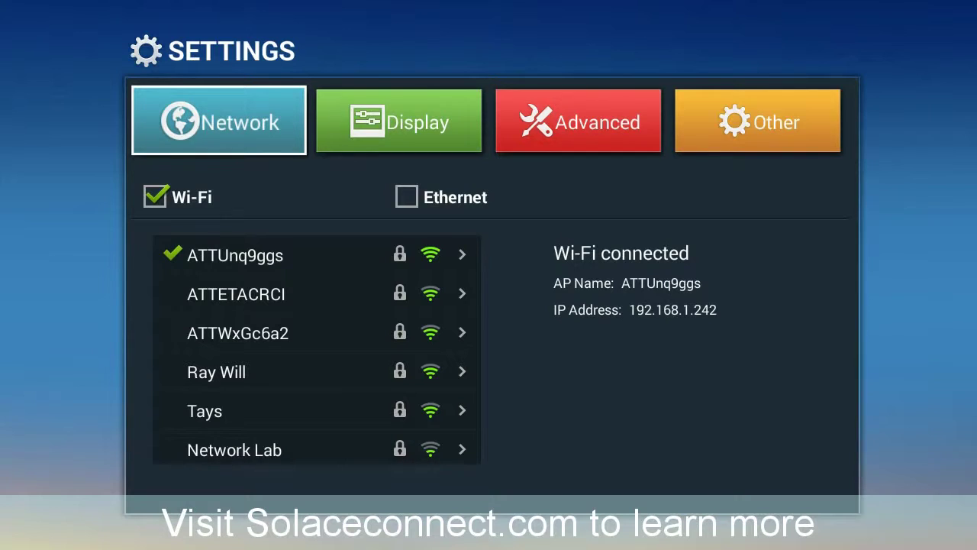
key("Right")
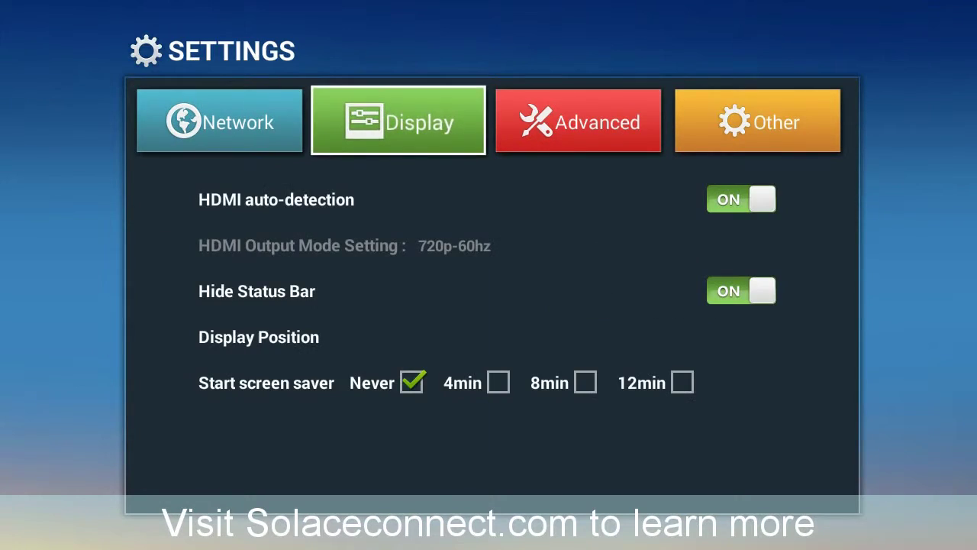
key("Right")
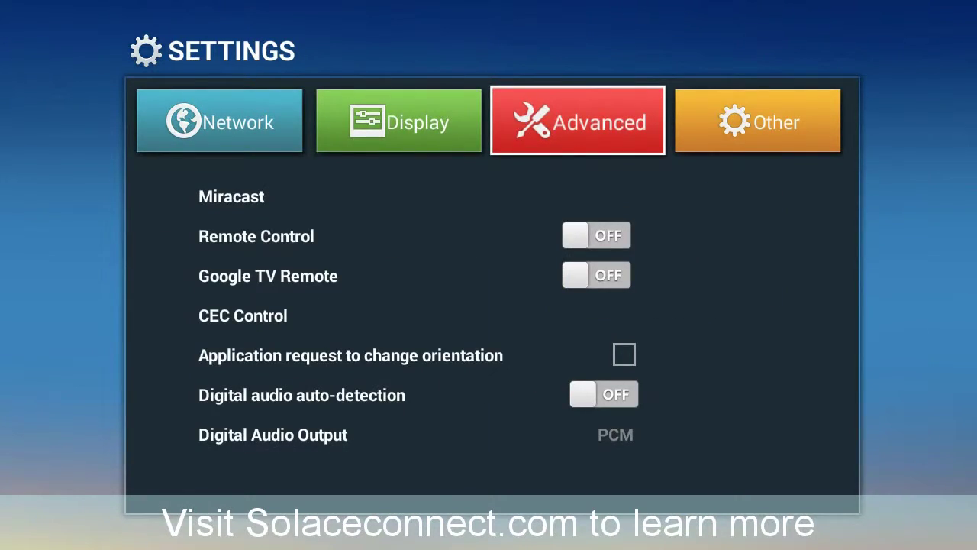
key("Right")
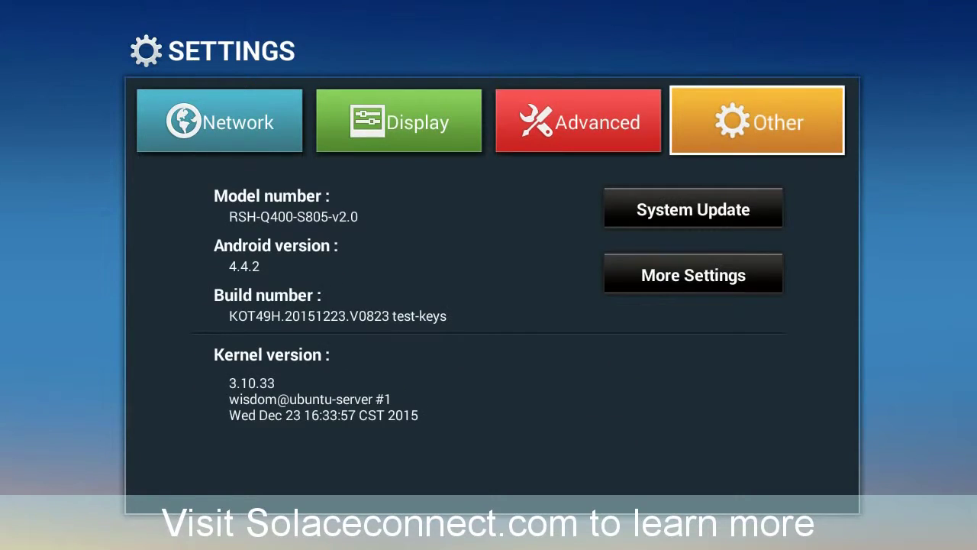
key("Down")
key("Down")
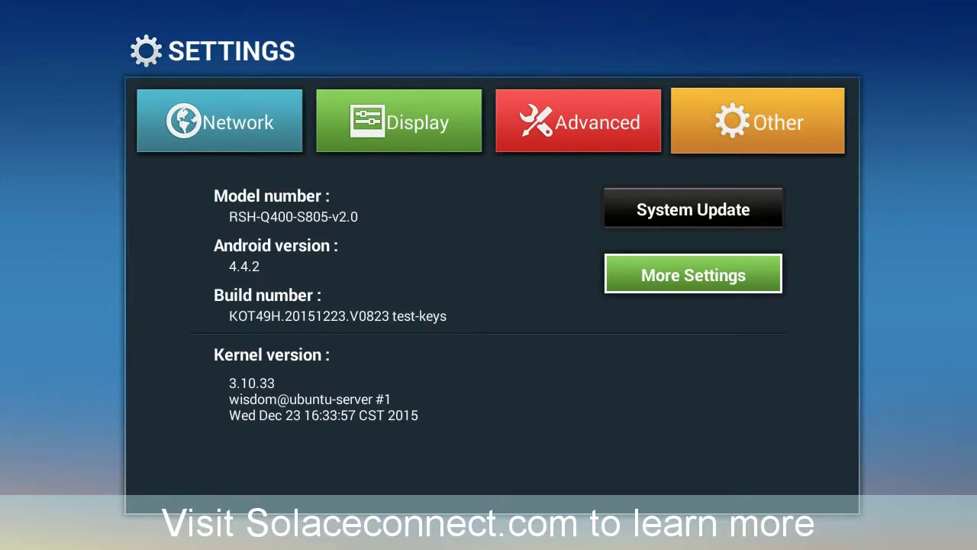
key("Return")
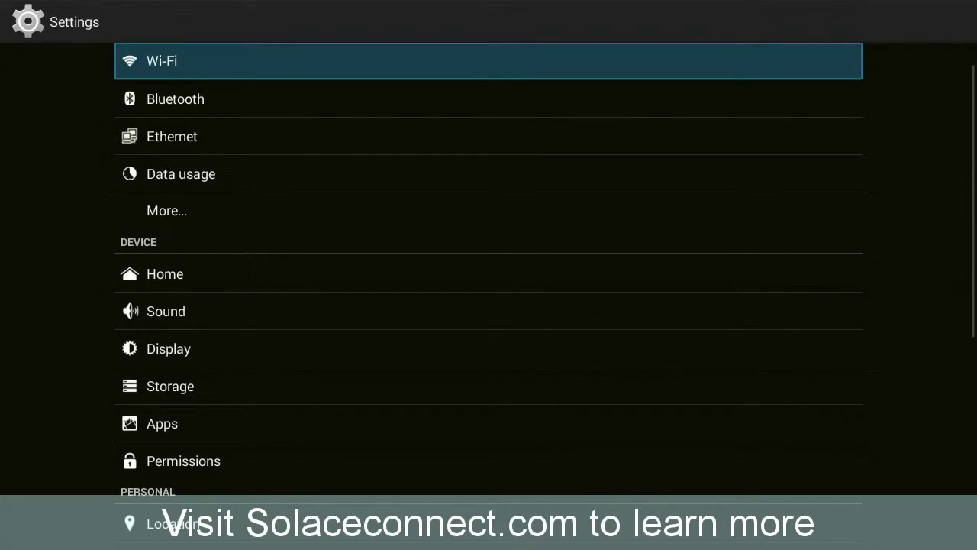
- Open the Apps section under Device to list the downloaded apps
key("Down")
key("Down")
key("Down")
key("Down")
key("Down")
key("Down")
key("Down")
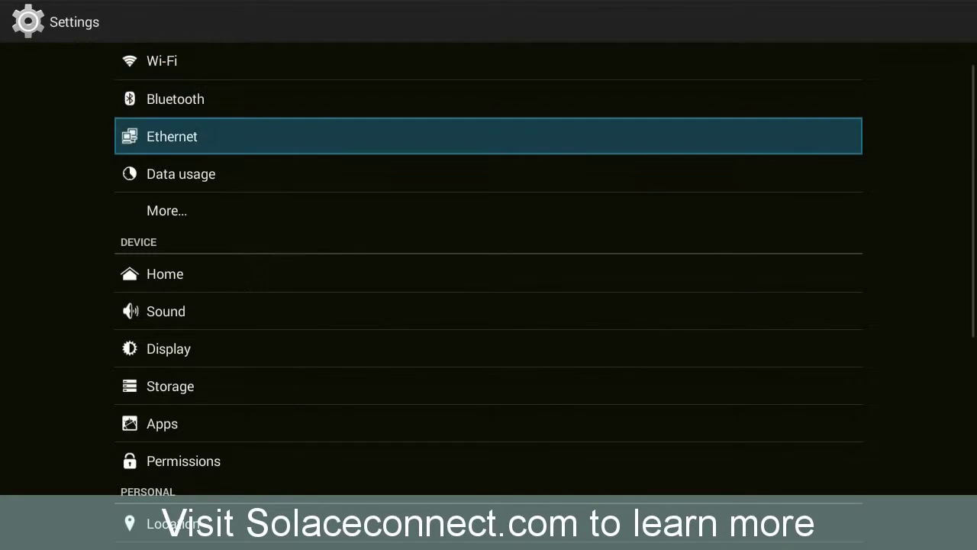
key("Down")
key("Down")
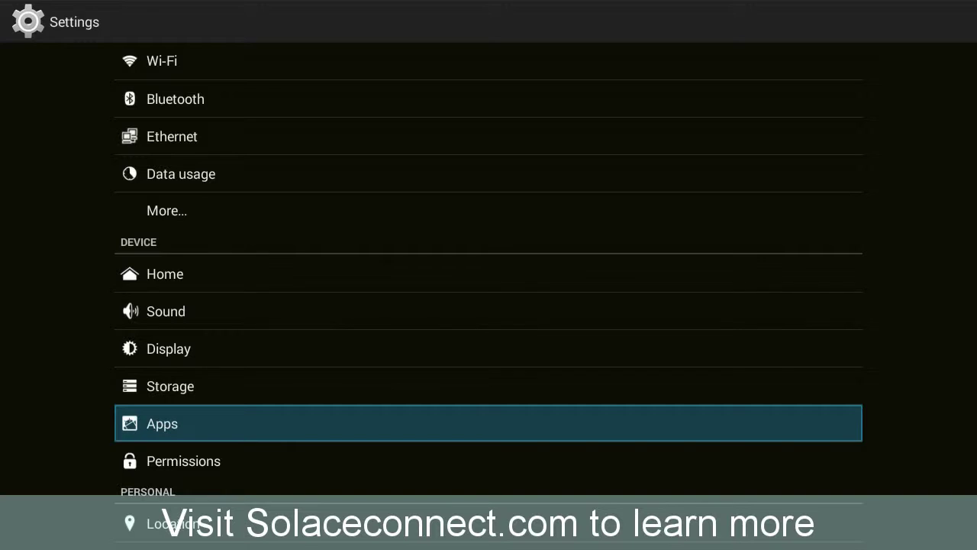
key("Return")
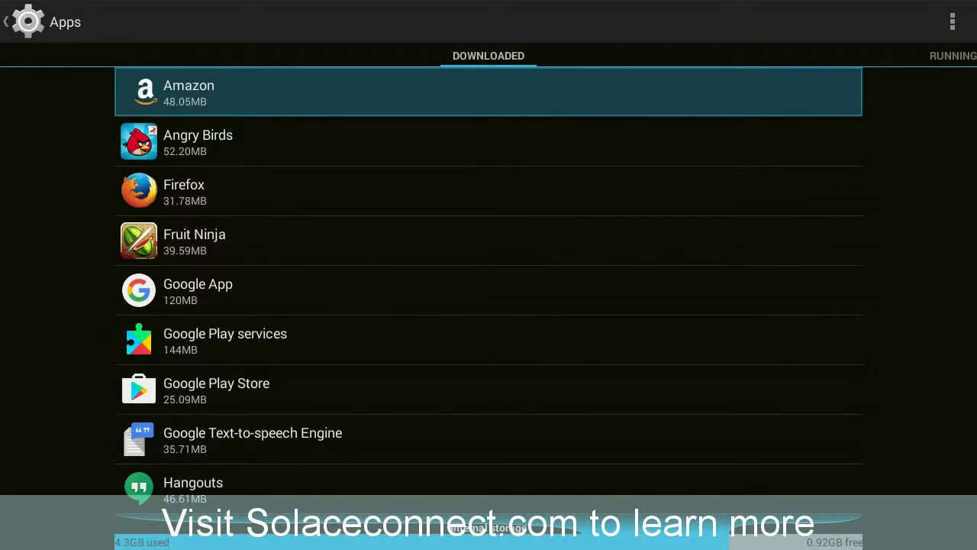
- Open the app info page for Kodi from the downloaded apps
key("Down")
key("Down")
key("Down")
key("Down")
key("Down")
key("Down")
key("Down")
key("Down")
key("Down")
key("Down")
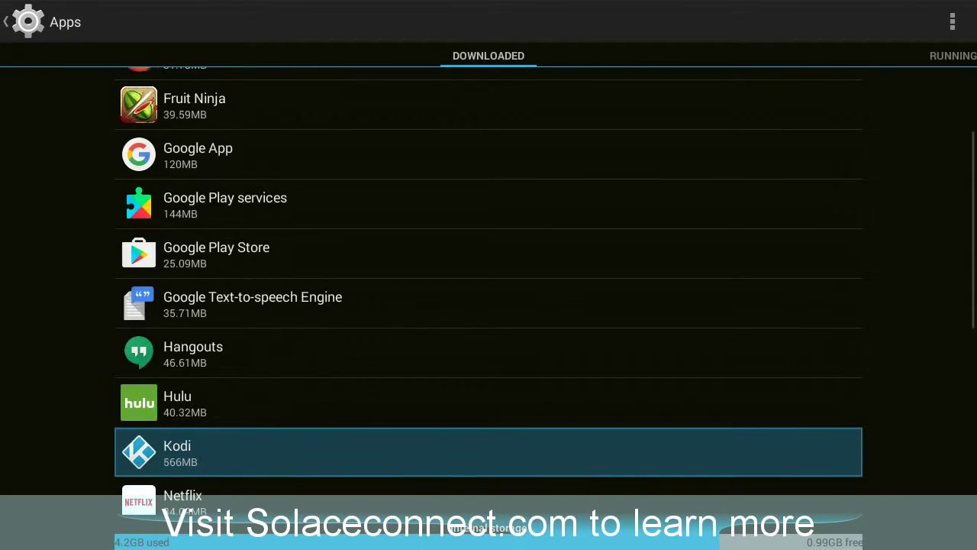
key("Down")
key("Up")
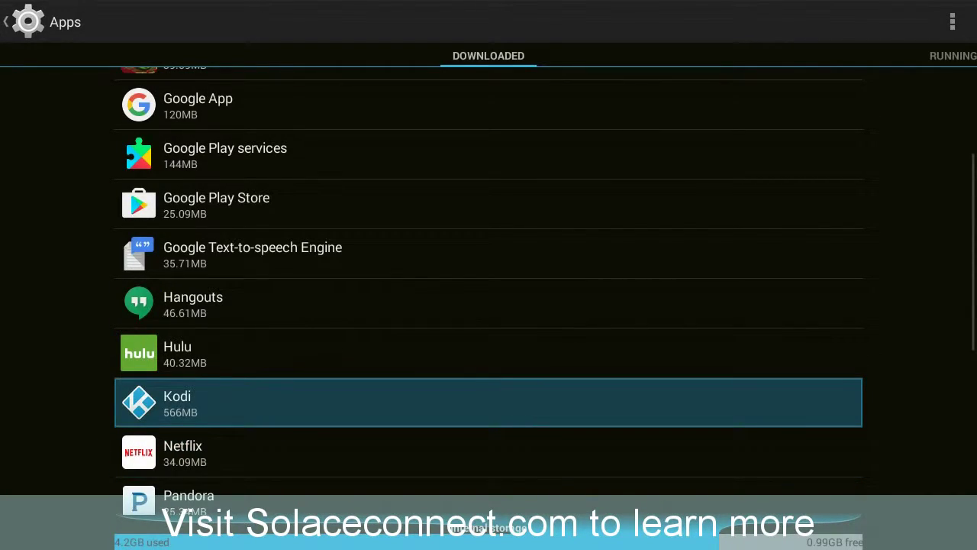
key("Return")
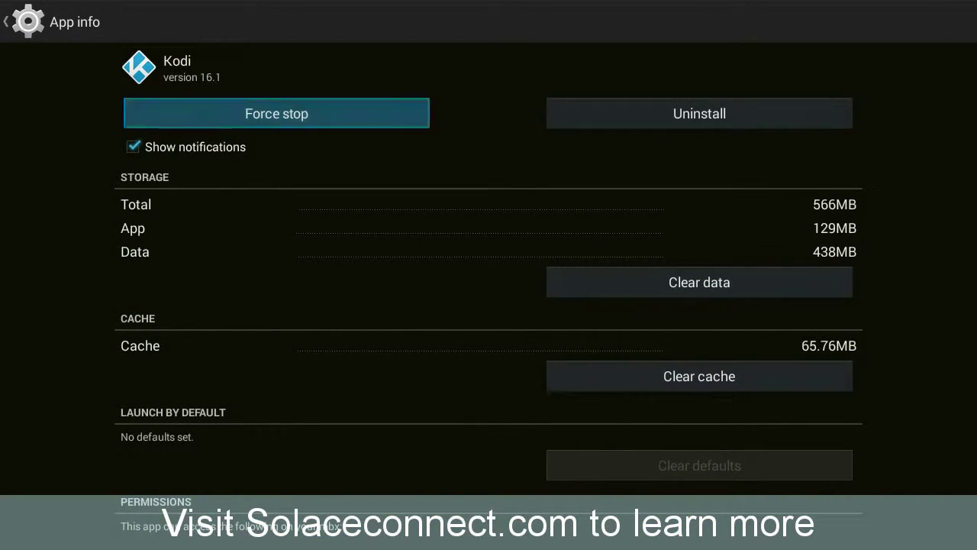
- Force stop Kodi and confirm
key("Return")
key("Right")
key("Return")
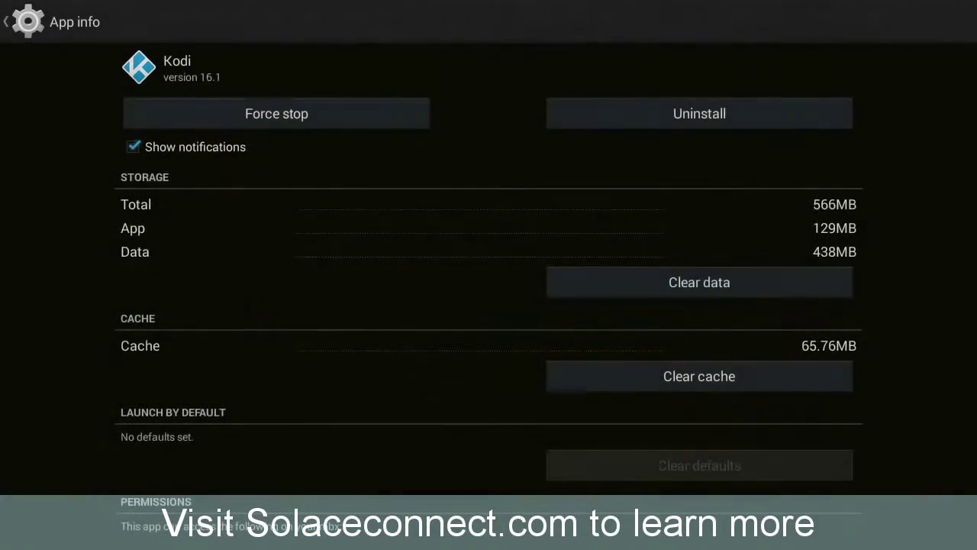
- Clear all of Kodi's app data and confirm the deletion
key("Right")
key("Down")
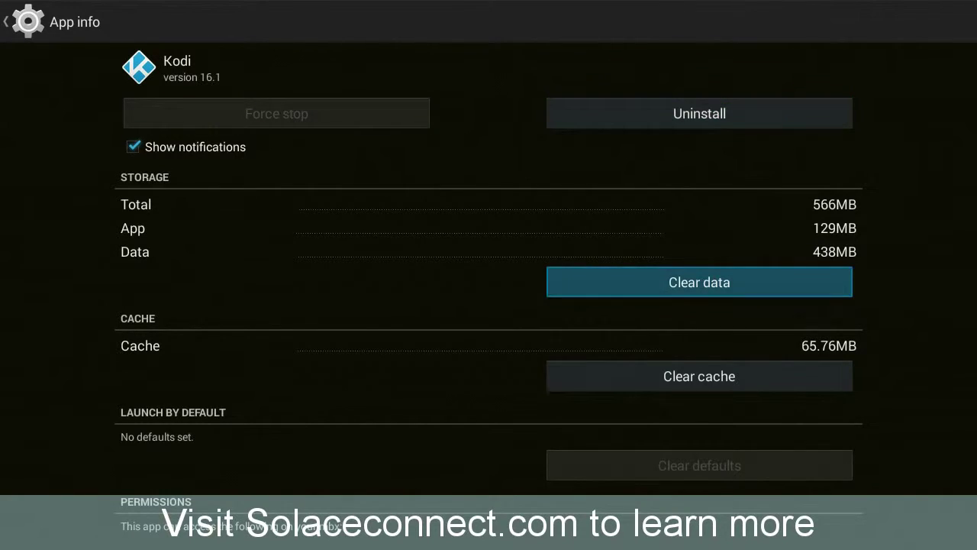
key("Return")
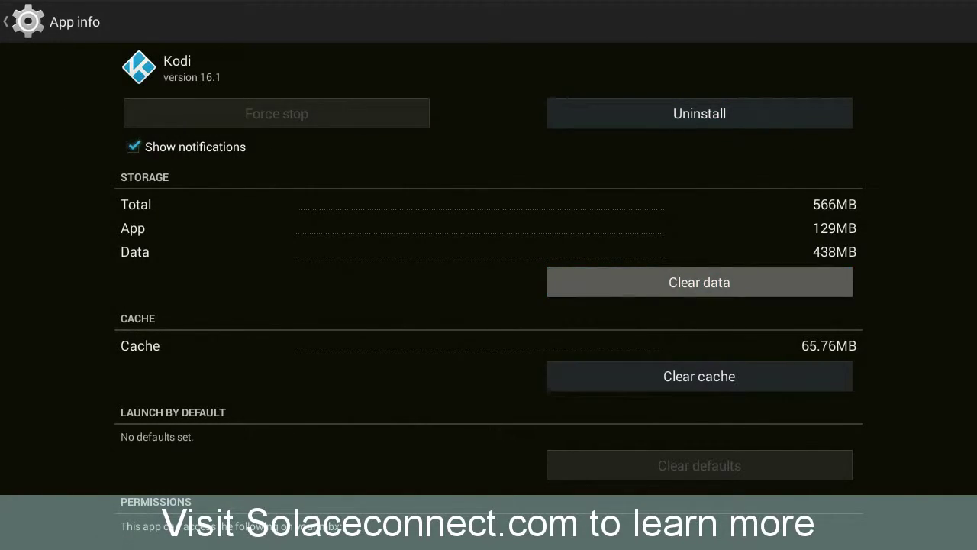
key("Right")
key("Return")
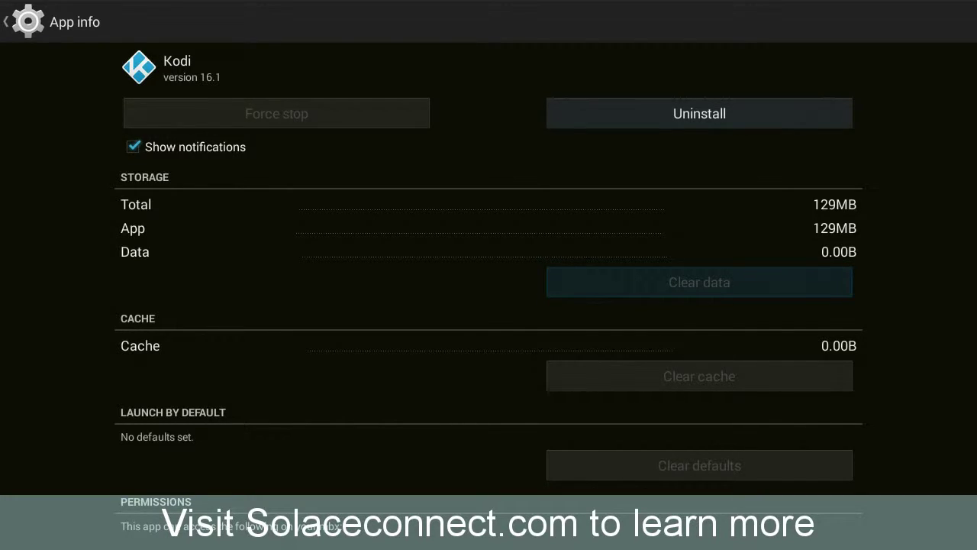
- Return to the box's home screen and launch Kodi
key("Up")
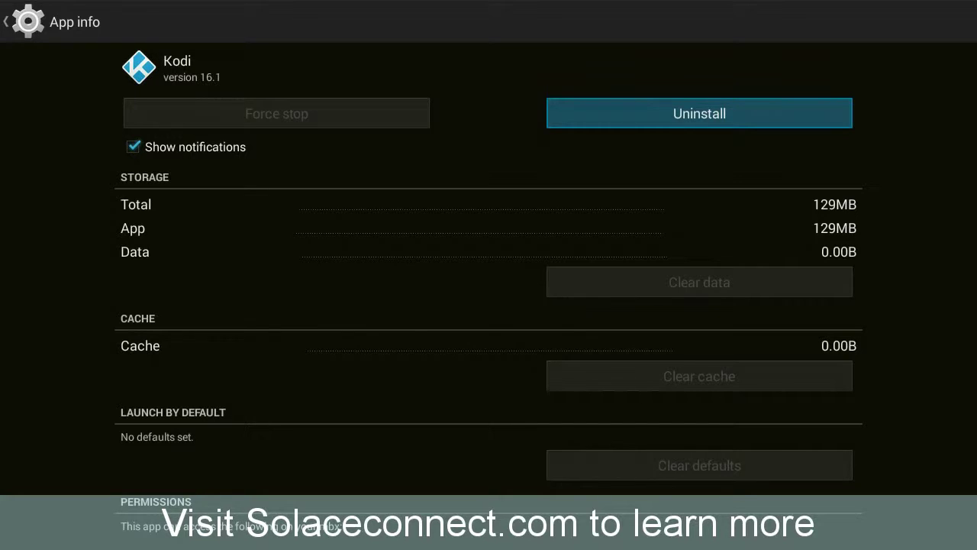
key("Home")
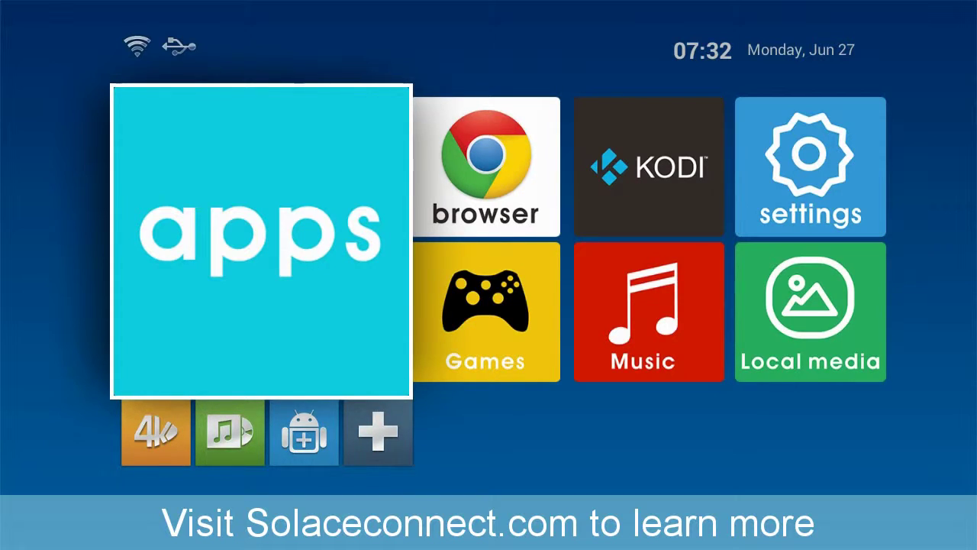
key("Down")
key("Right")
key("Right")
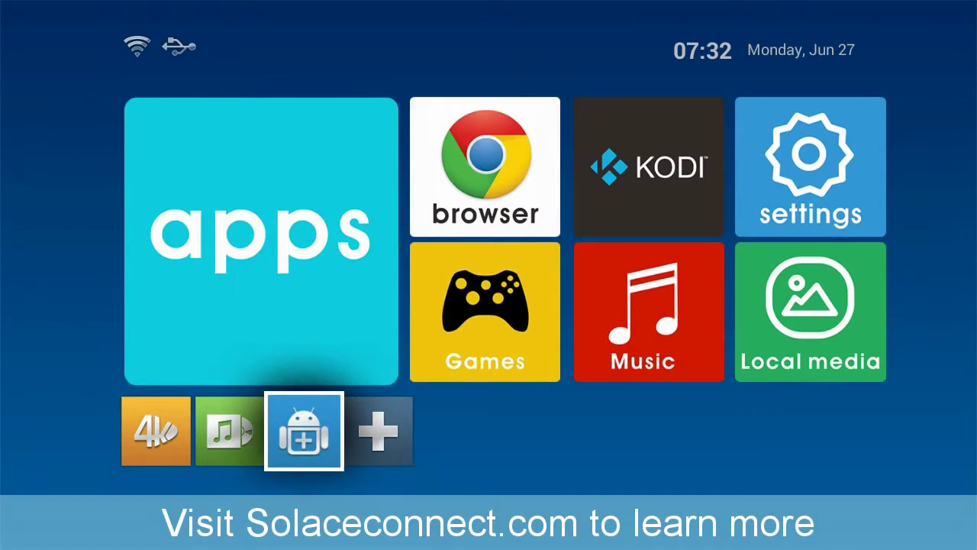
key("Up")
key("Right")
key("Right")
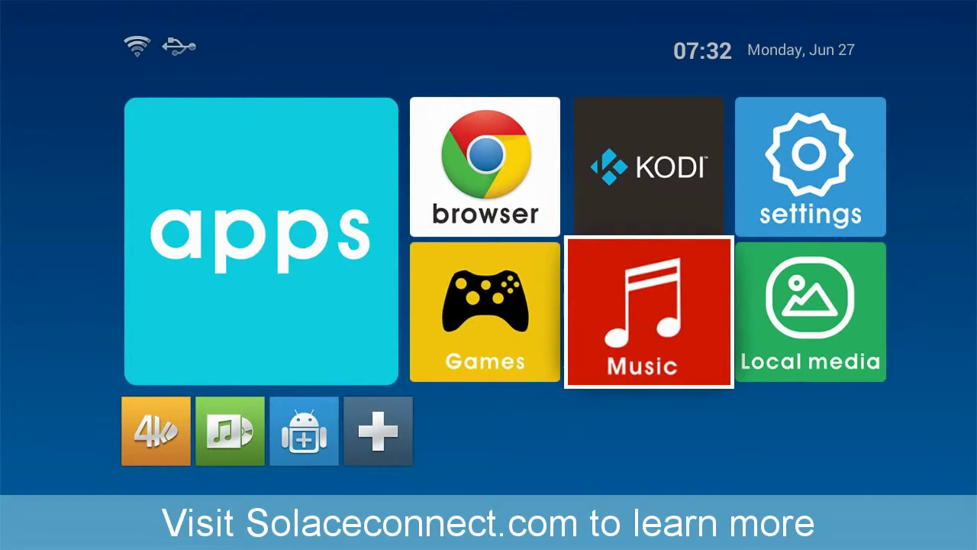
key("Up")
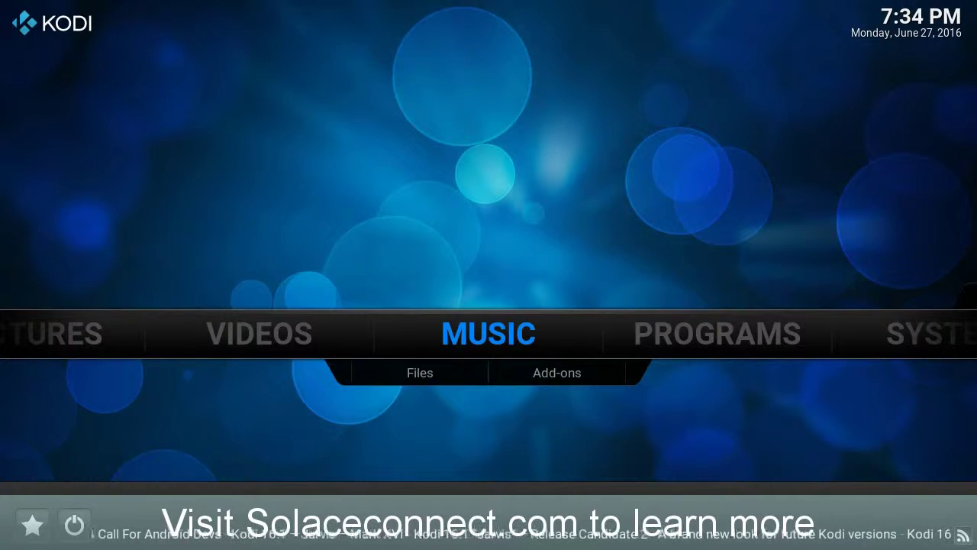
- Open Kodi's Programs section and bring up the list of program add-ons available to download
key("Right")
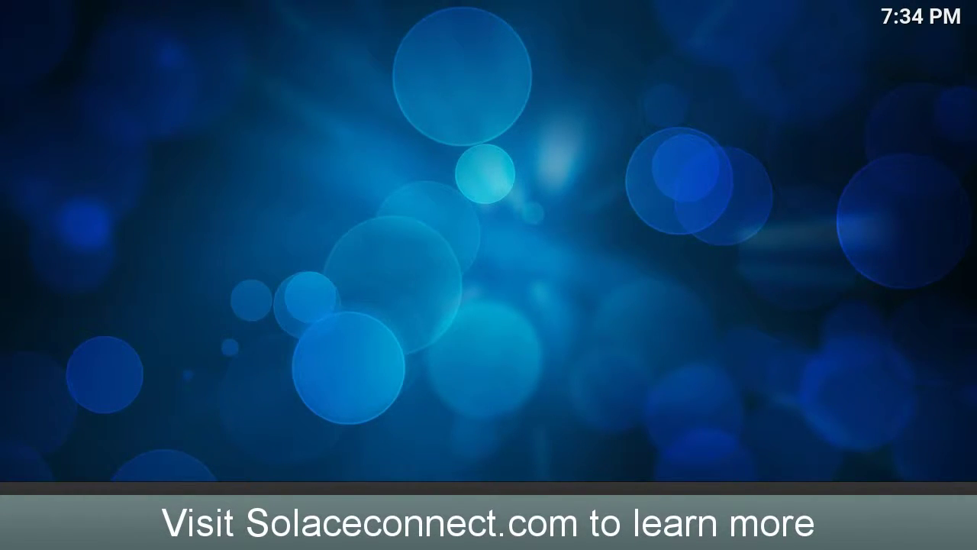
key("Return")
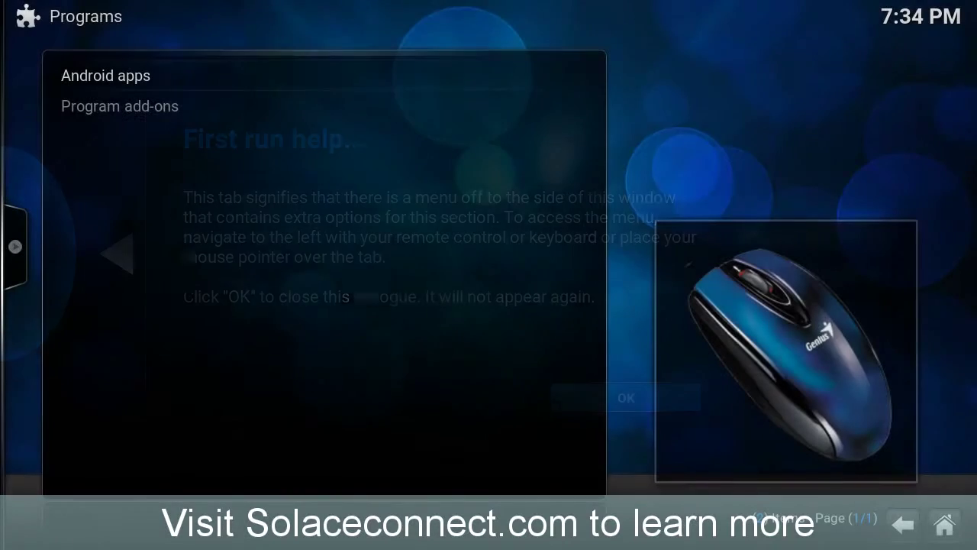
key("Down")
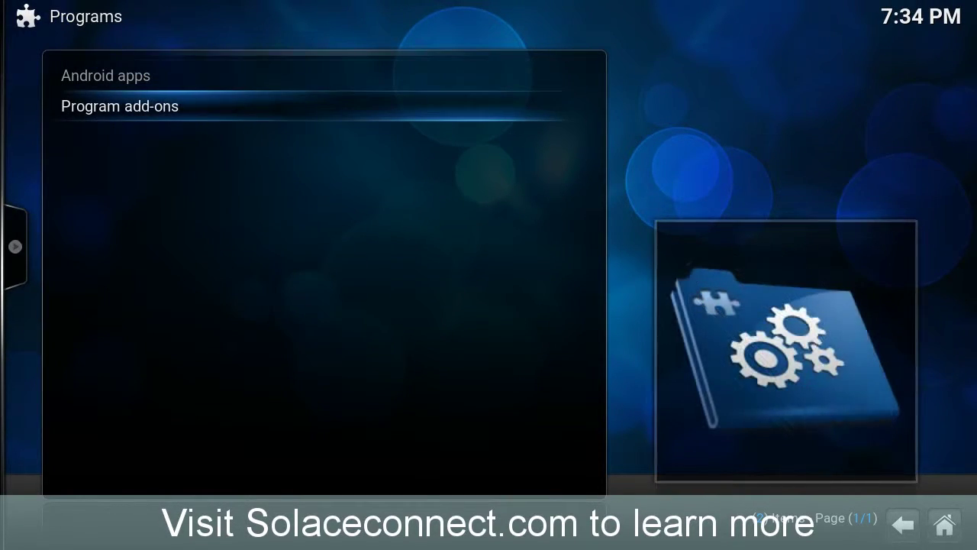
key("Return")
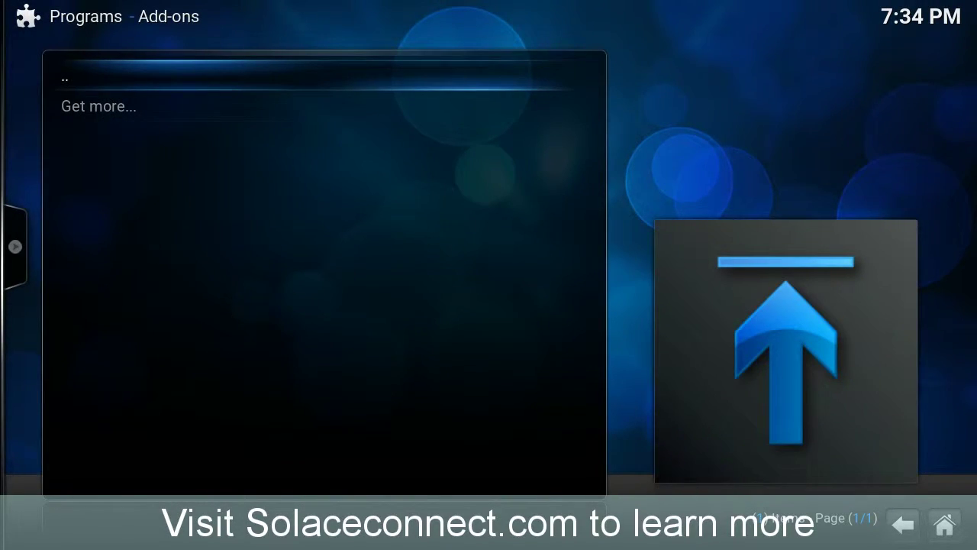
key("Down")
key("Return")
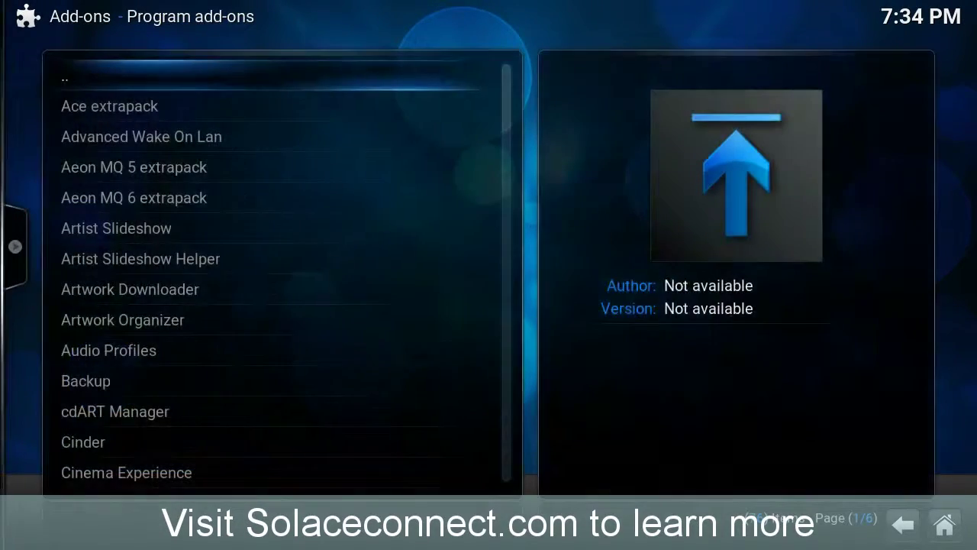
- Install the Backup add-on from the program add-ons list
key("Down")
key("Down")
key("Down")
key("Down")
key("Down")
key("Down")
key("Down")
key("Down")
key("Down")
key("Down")
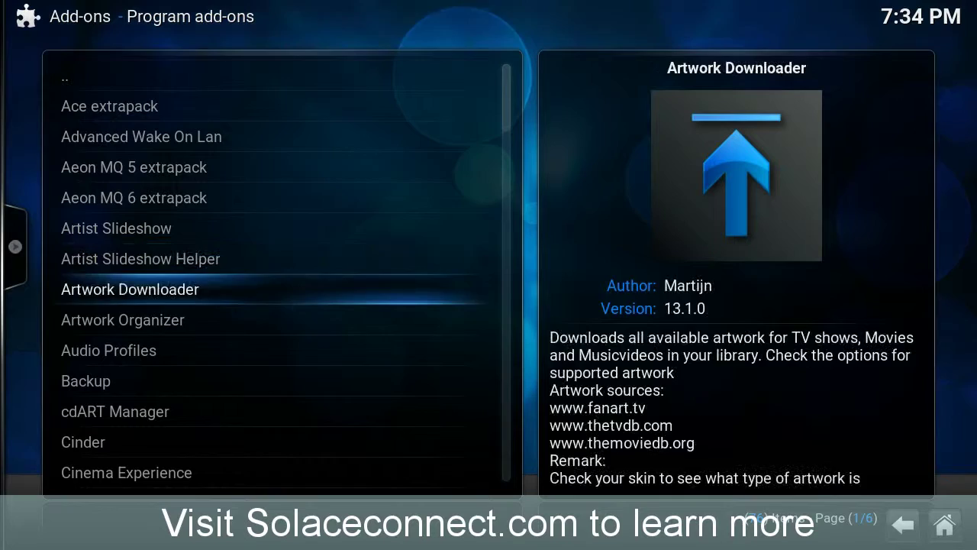
key("Return")
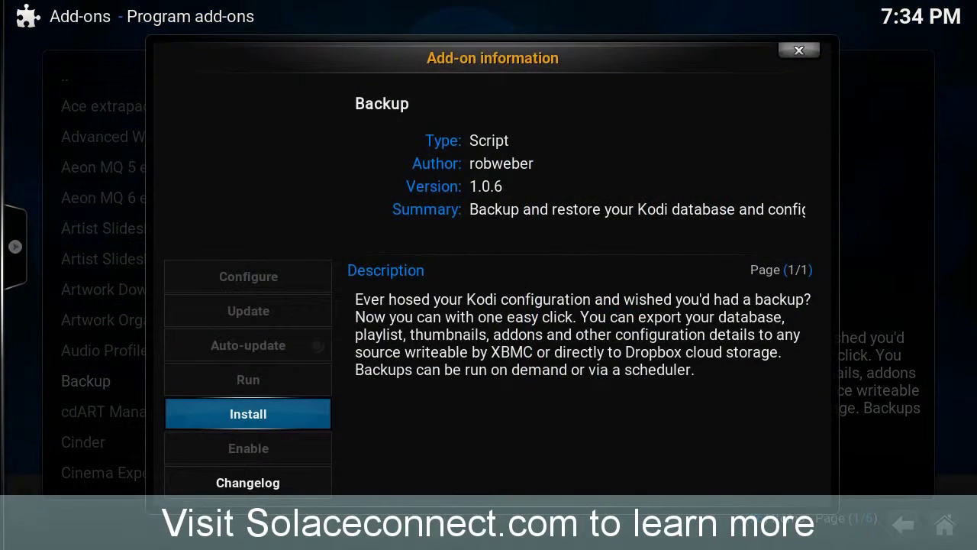
key("Return")
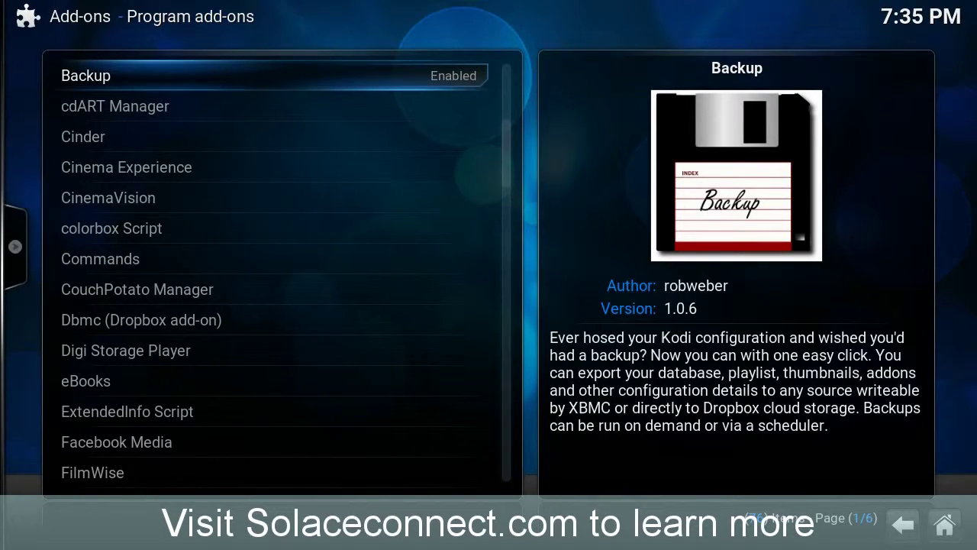
- Open the configuration settings of the installed Backup add-on
key("Return")
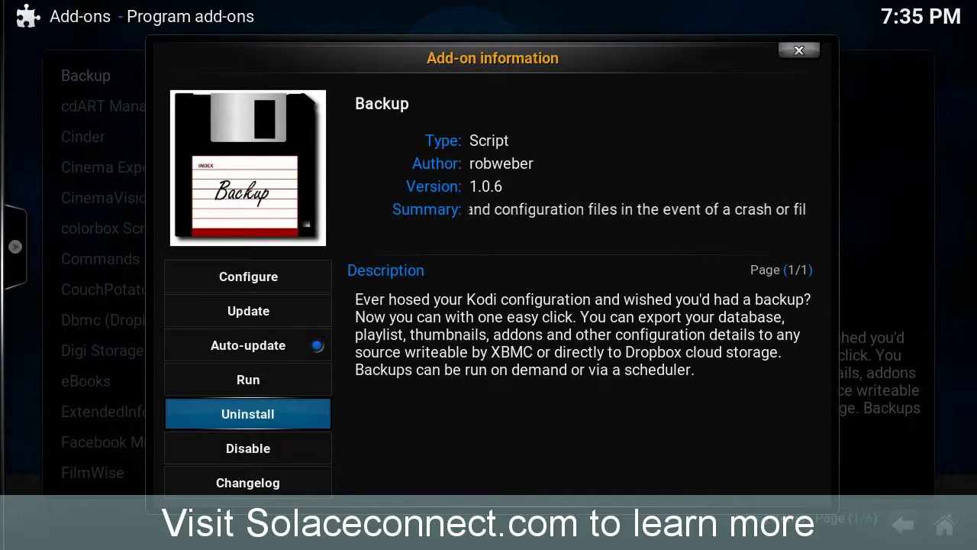
key("Up")
key("Up")
key("Up")
key("Up")
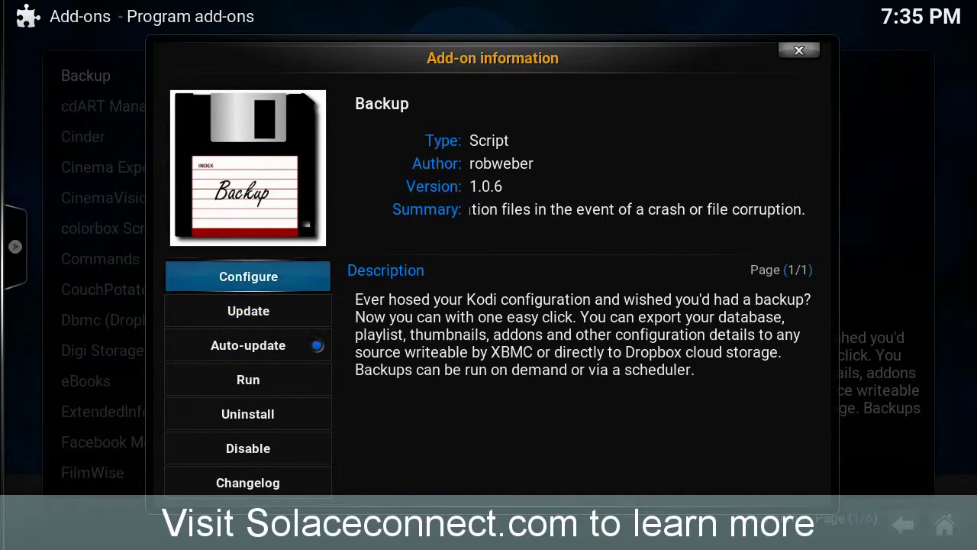
key("Return")
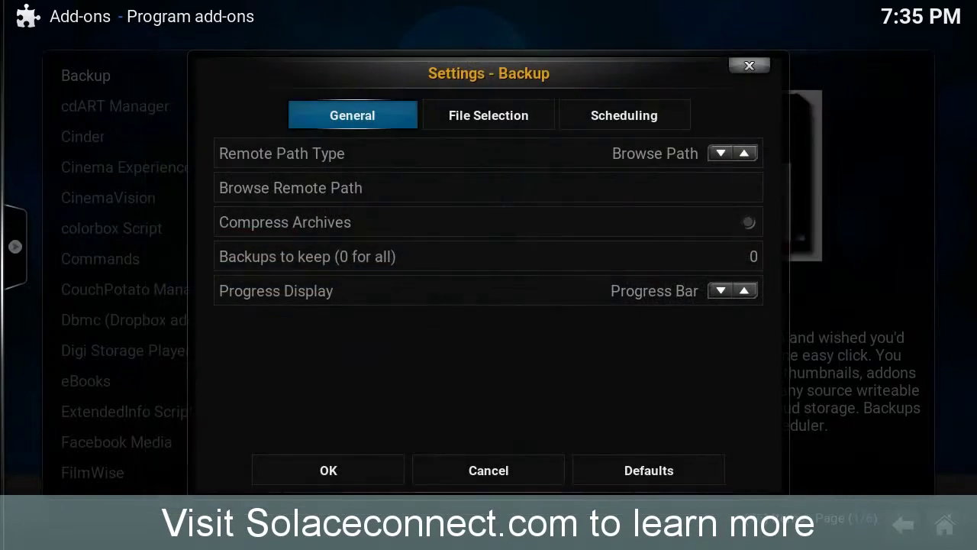
- Set the Backup add-on's remote path to the sda1 drive and turn on Compress Archives
key("Down")
key("Down")
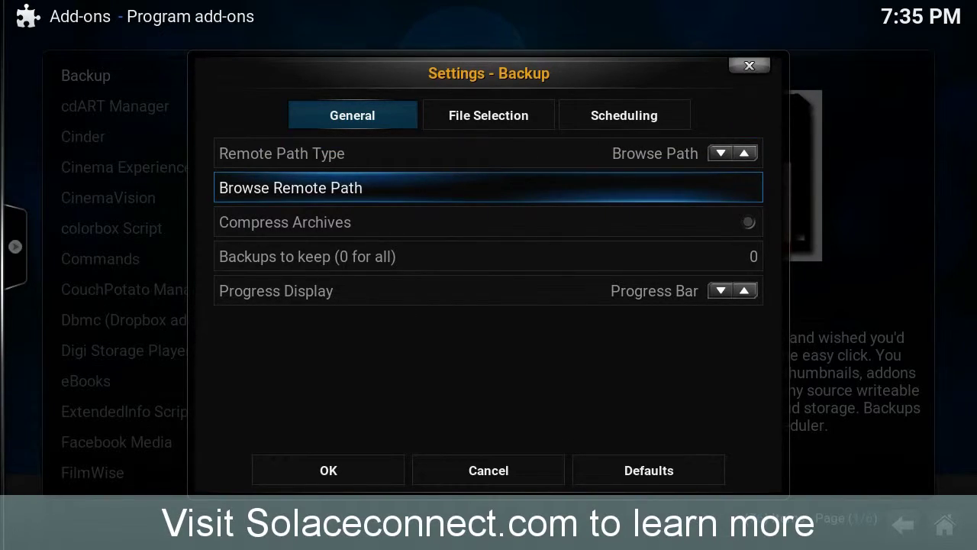
key("Return")
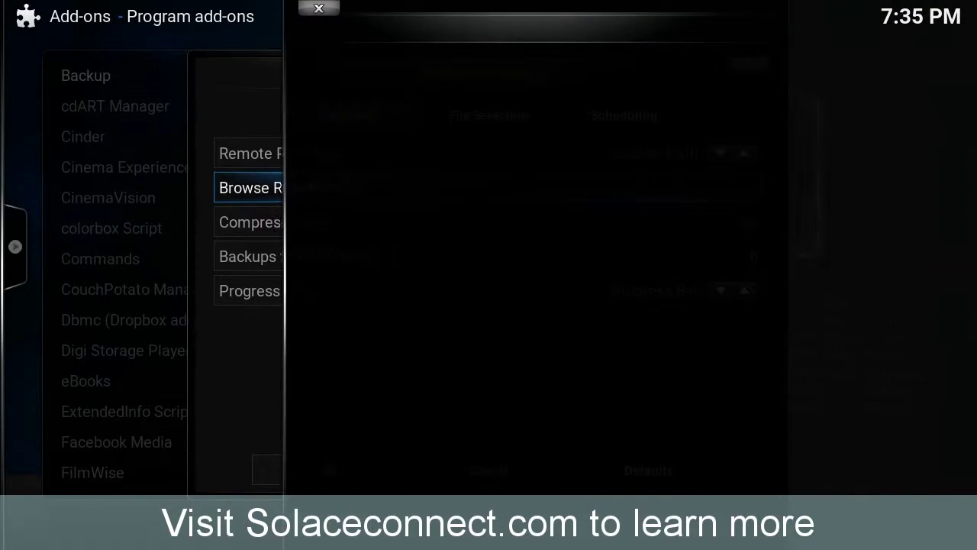
key("Down")
key("Down")
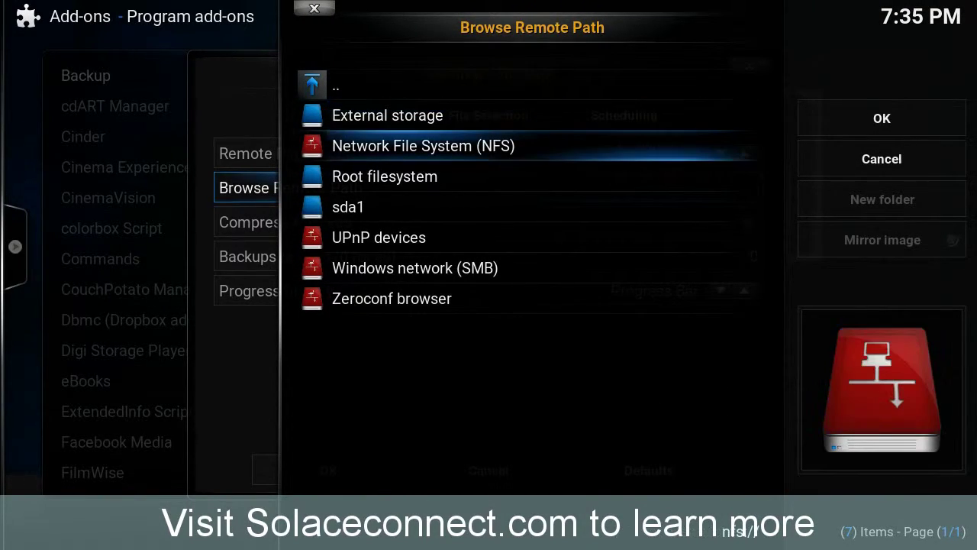
key("Down")
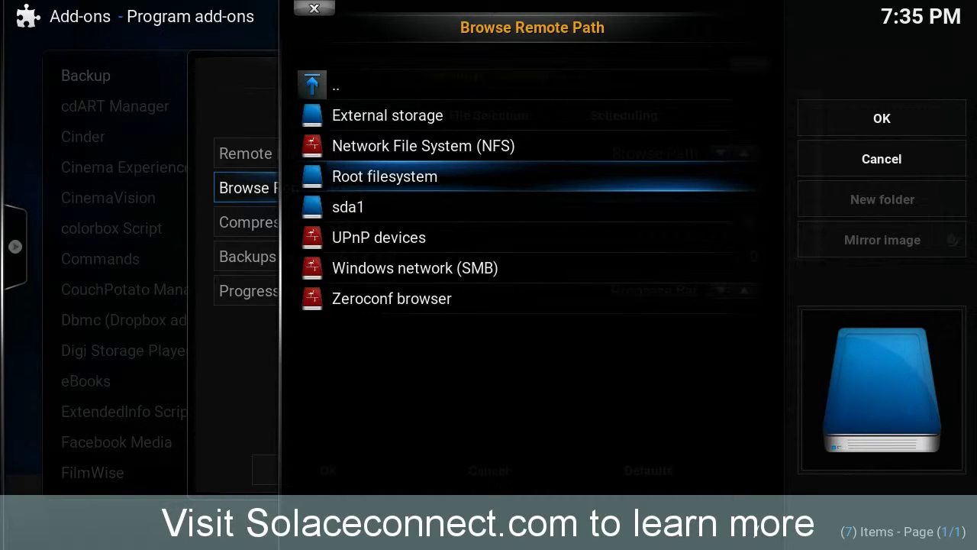
key("Down")
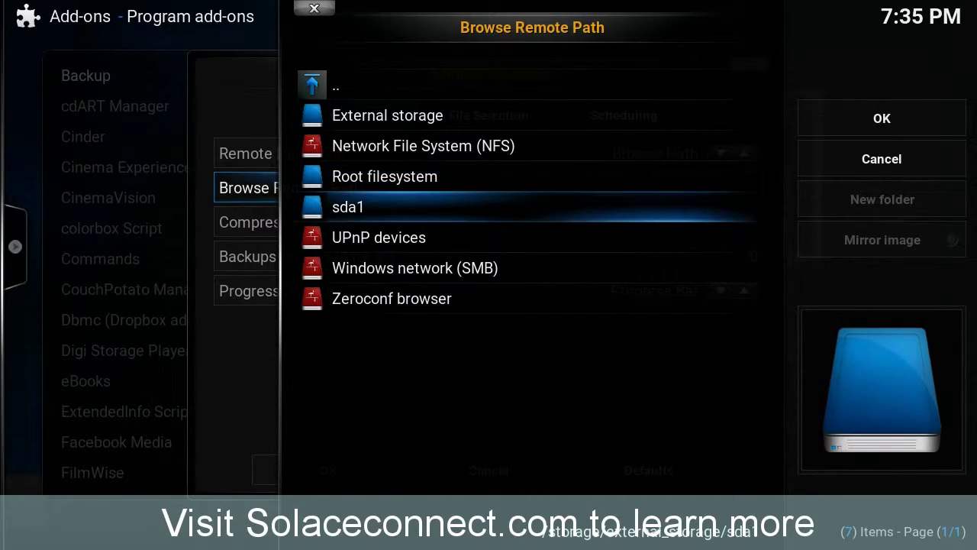
key("Return")
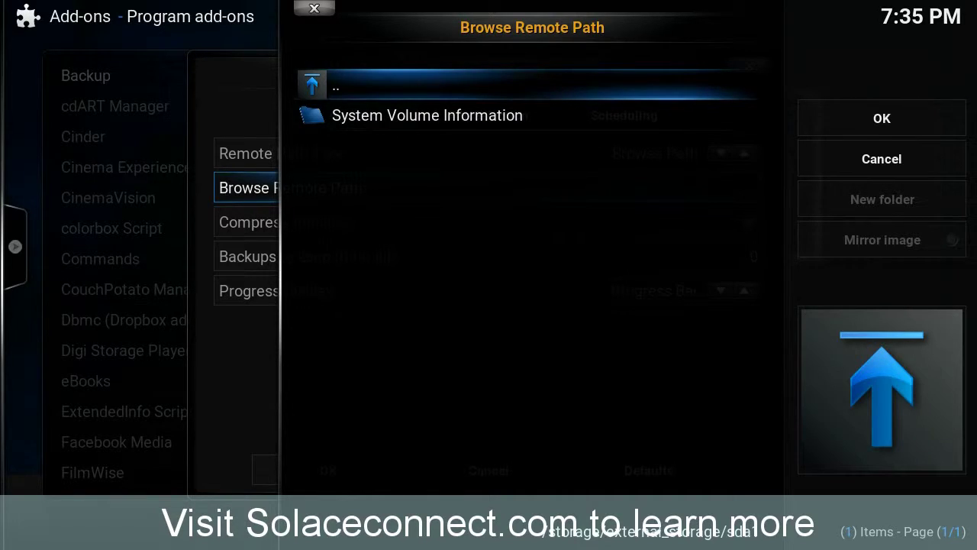
key("Right")
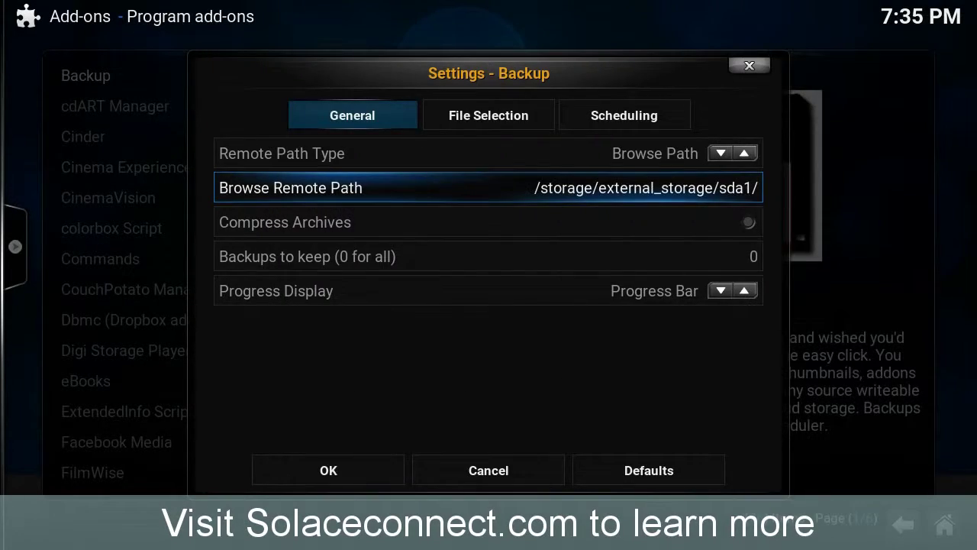
key("Down")
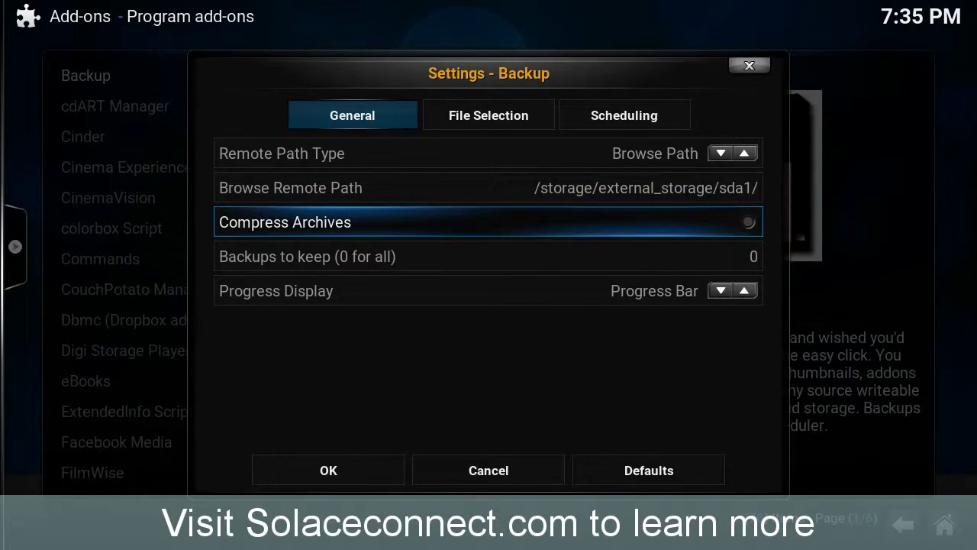
key("Return")
- Enable Addon Data and Profiles in the Backup add-on's file selection
key("Up")
key("Up")
key("Up")
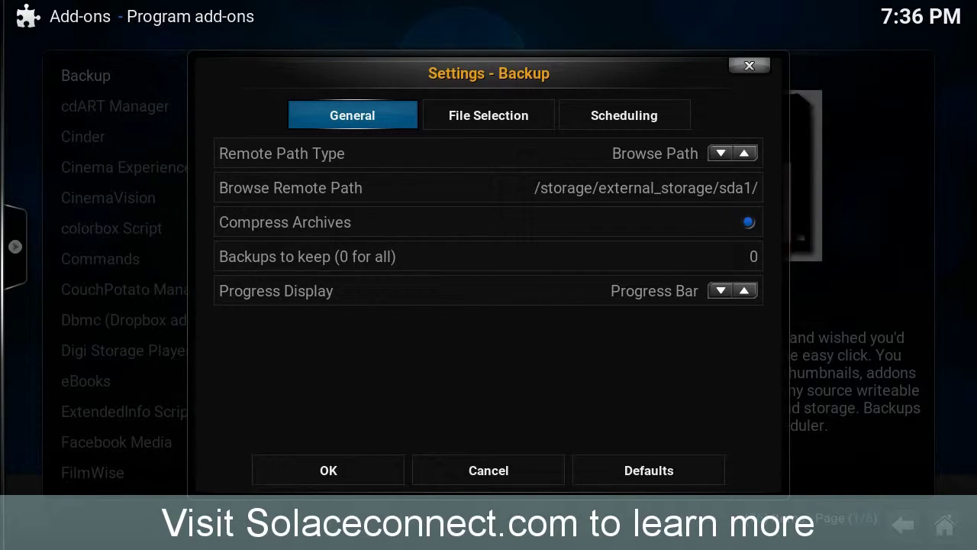
key("Right")
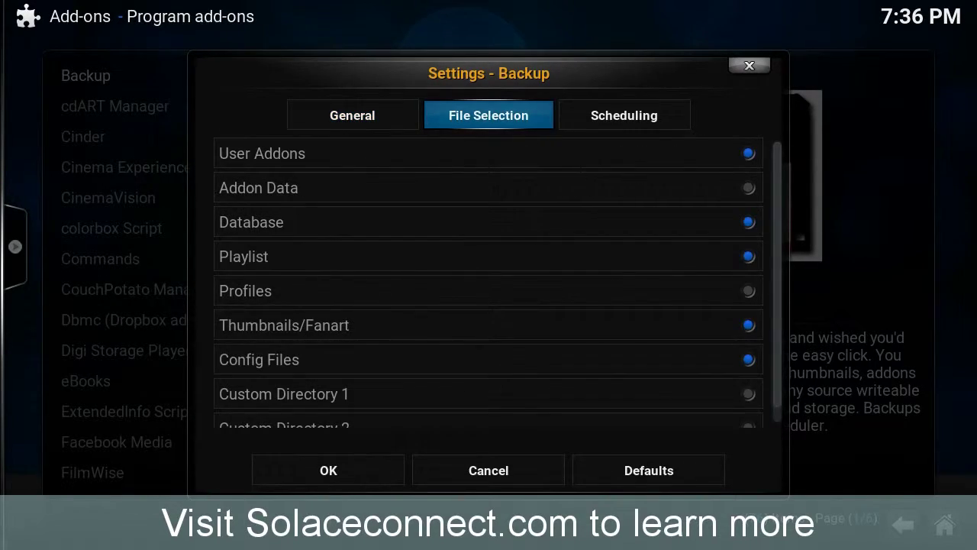
key("Down")
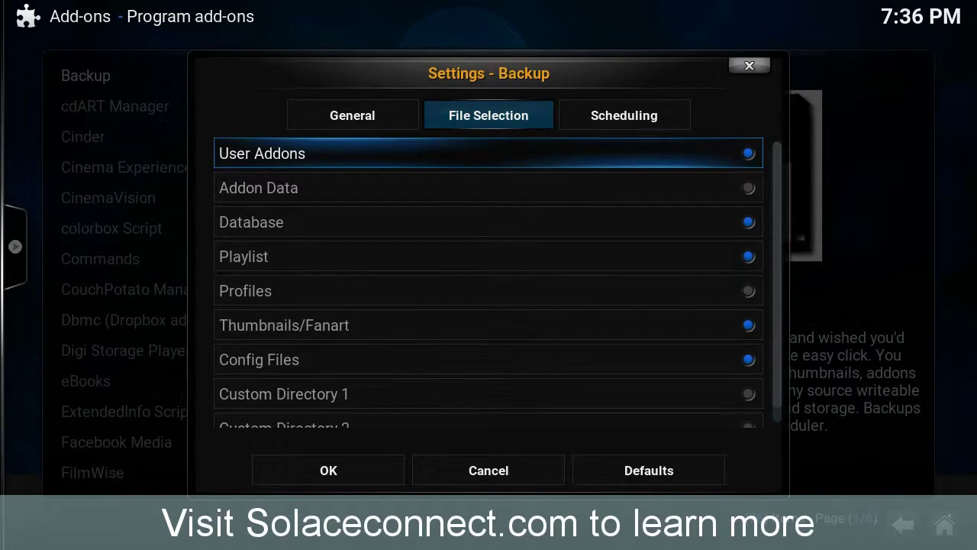
key("Down")
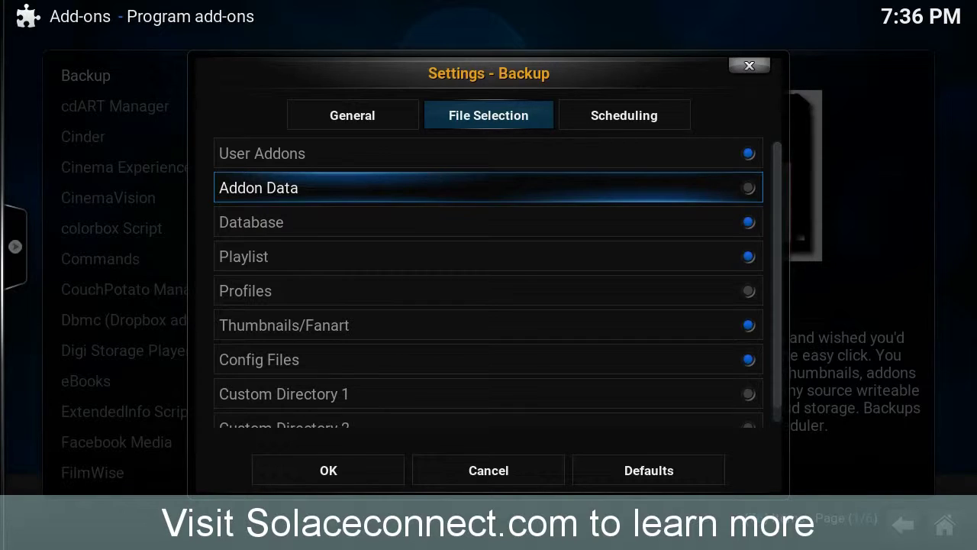
key("Return")
key("Down")
key("Down")
key("Down")
key("Return")
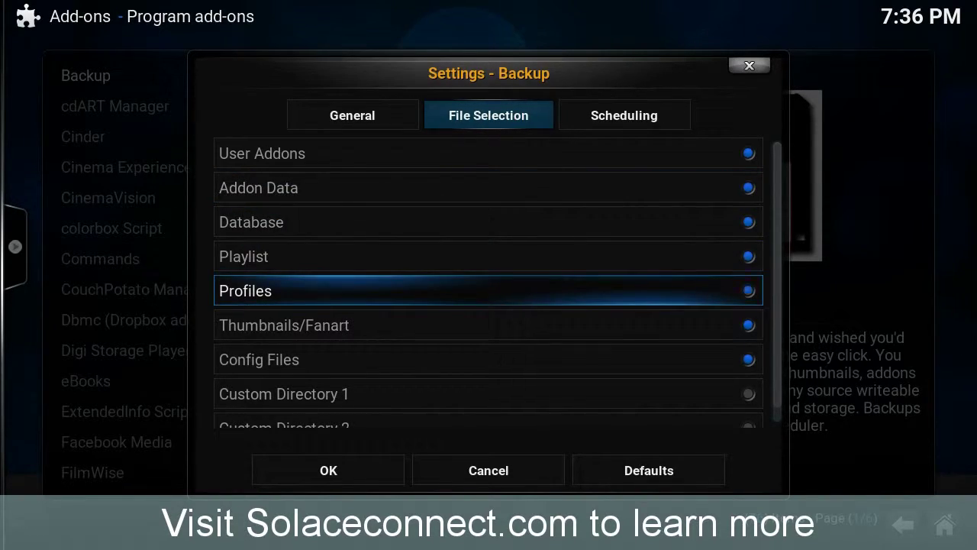
- Save the Backup add-on's settings and return to its add-on information
key("Down")
key("Down")
key("Down")
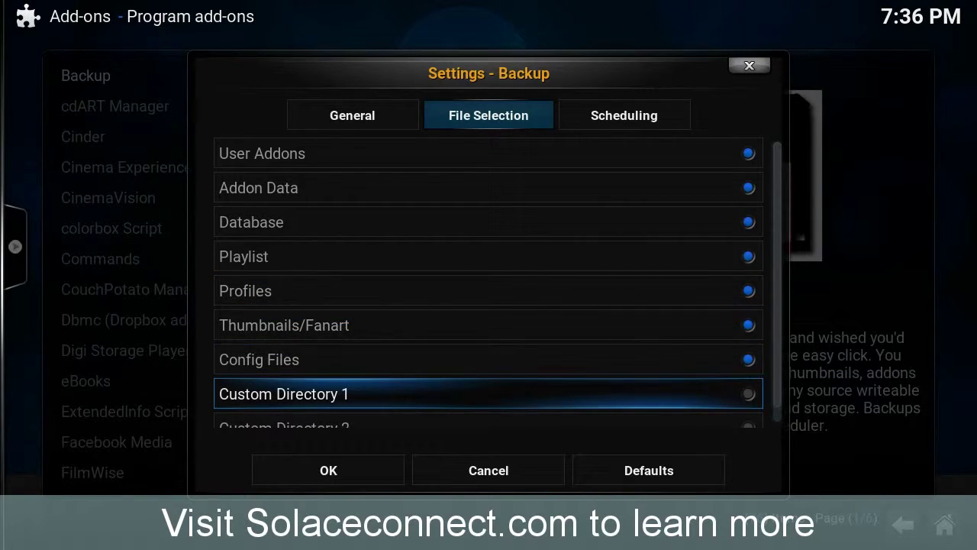
key("Down")
key("Down")
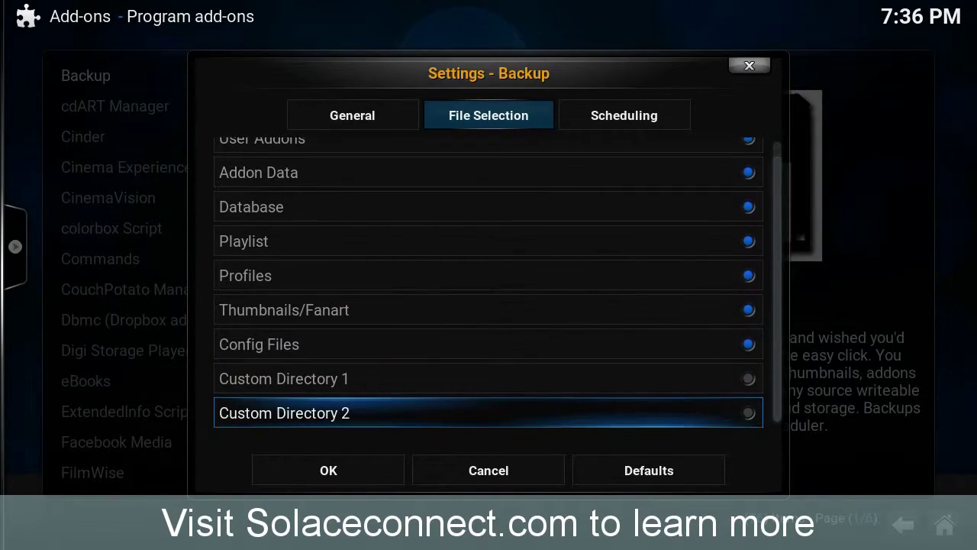
key("Return")
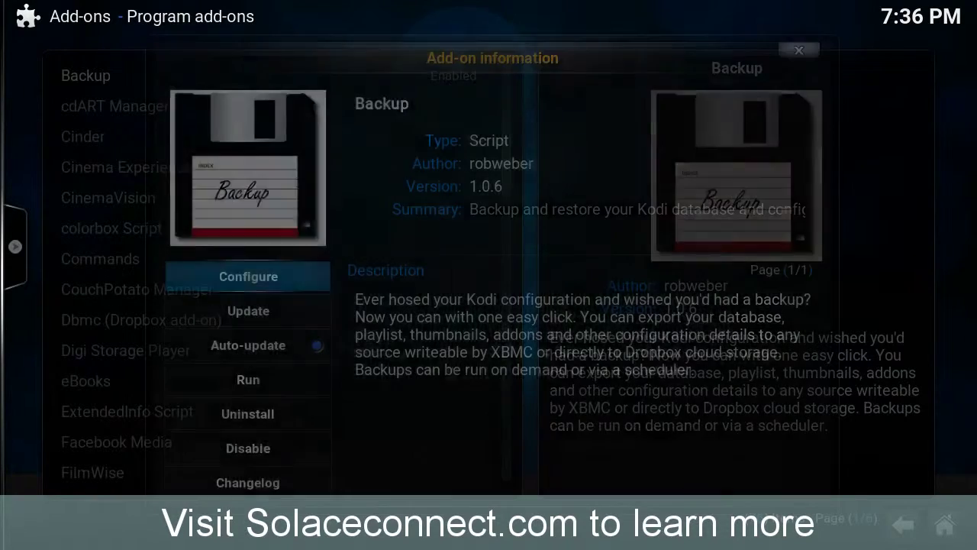
- Run the Backup add-on to bring up its choice of modes
key("Down")
key("Down")
key("Down")
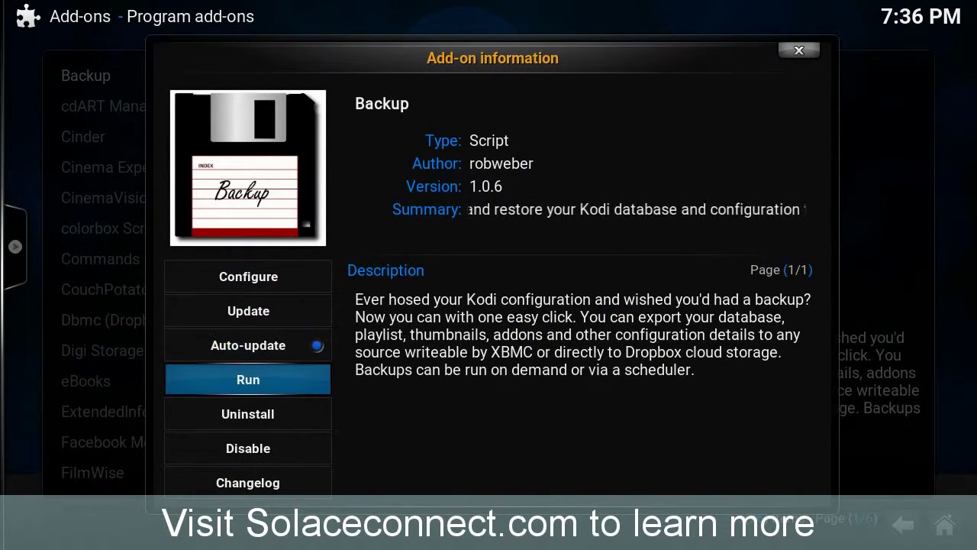
key("Return")
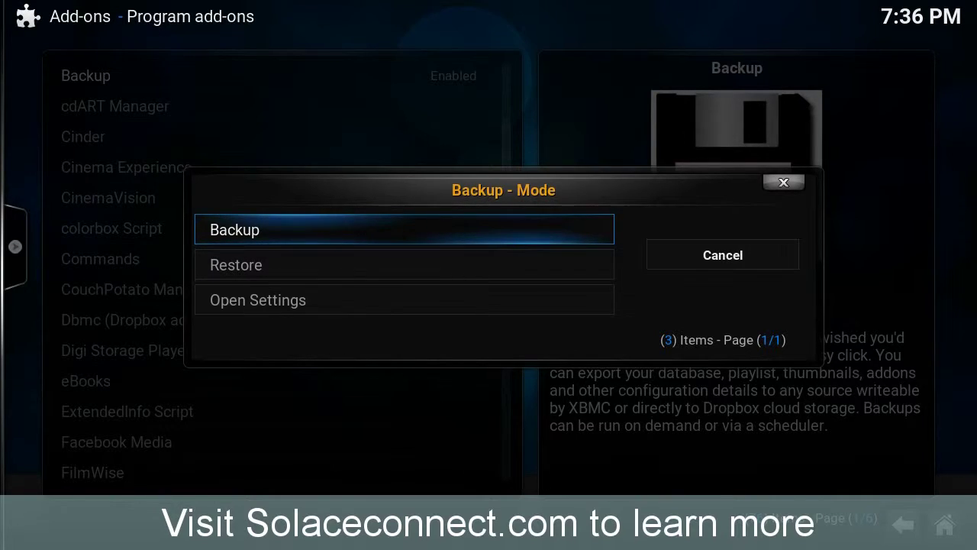
key("Down")
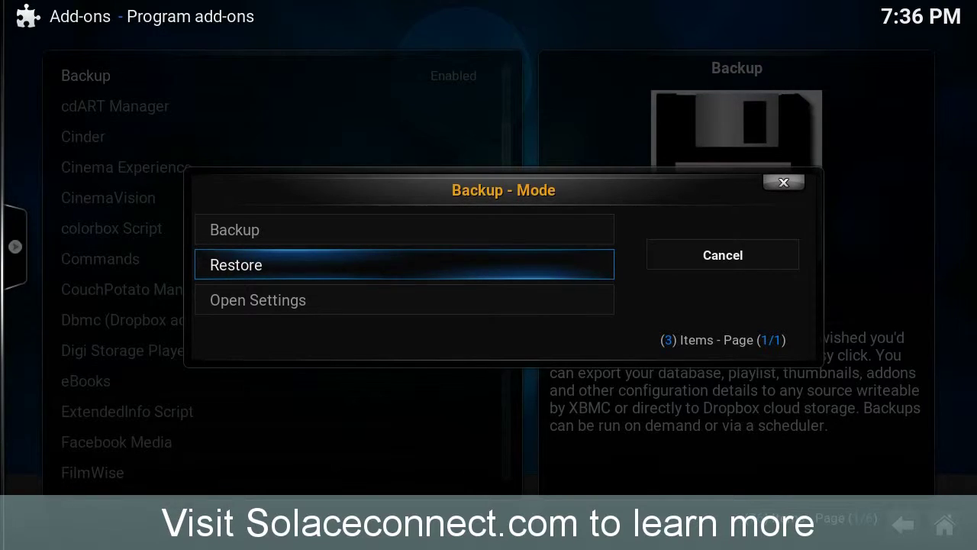
key("Return")
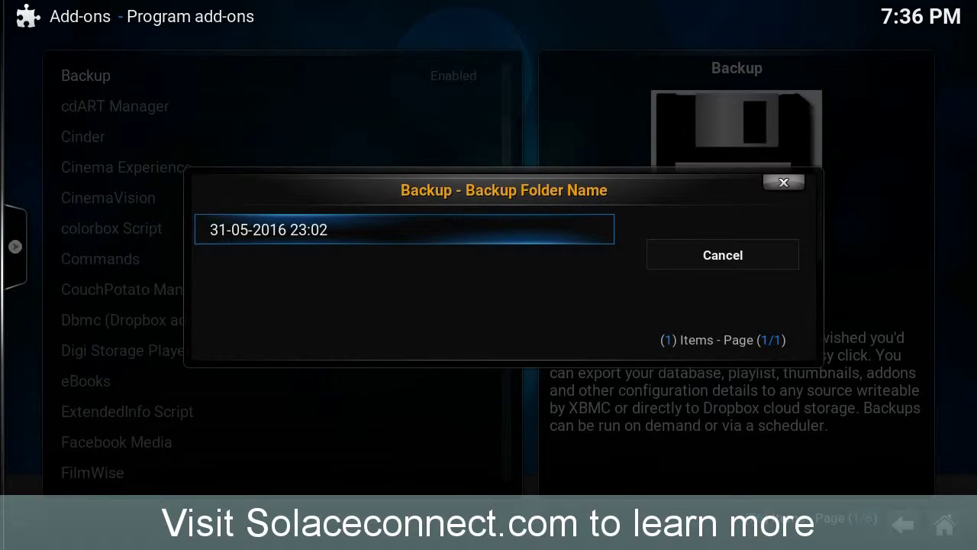
key("Return")
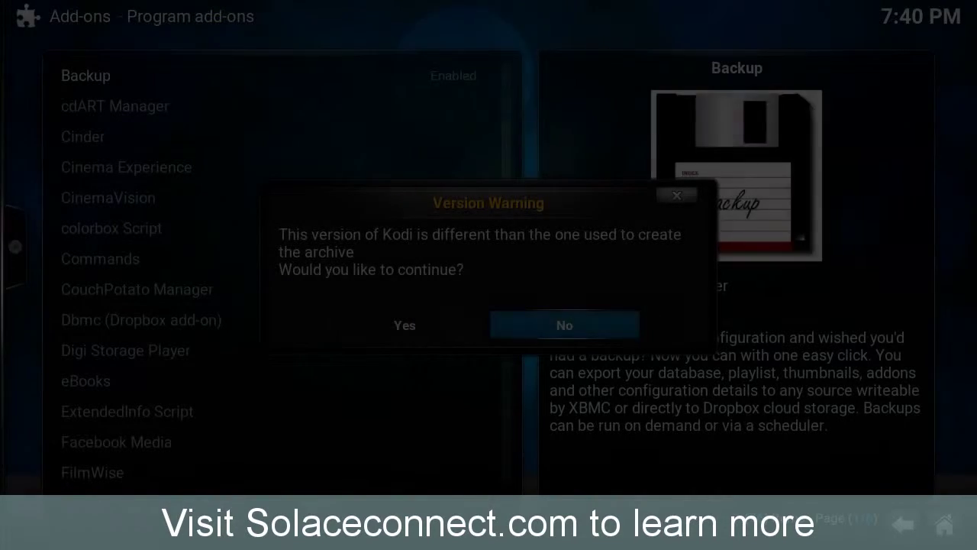
key("Left")
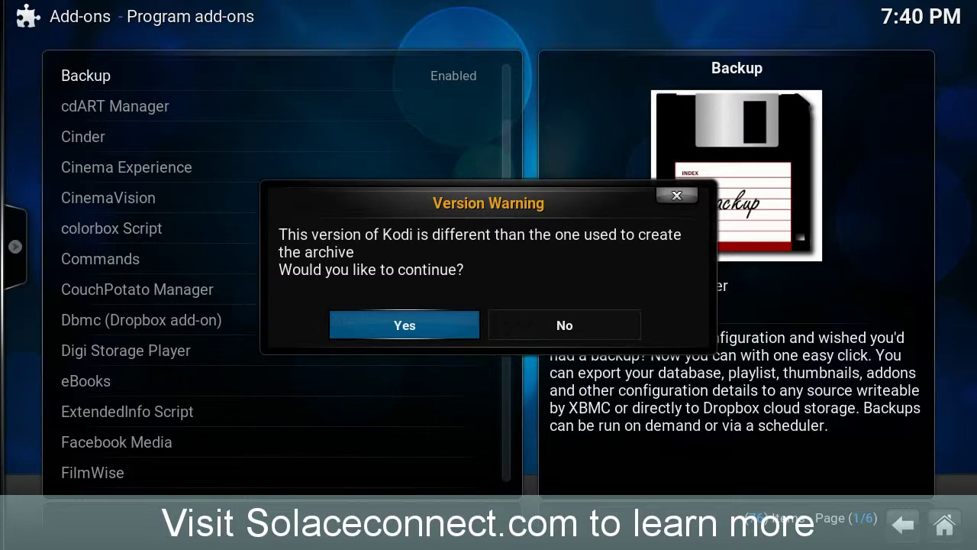
key("Return")
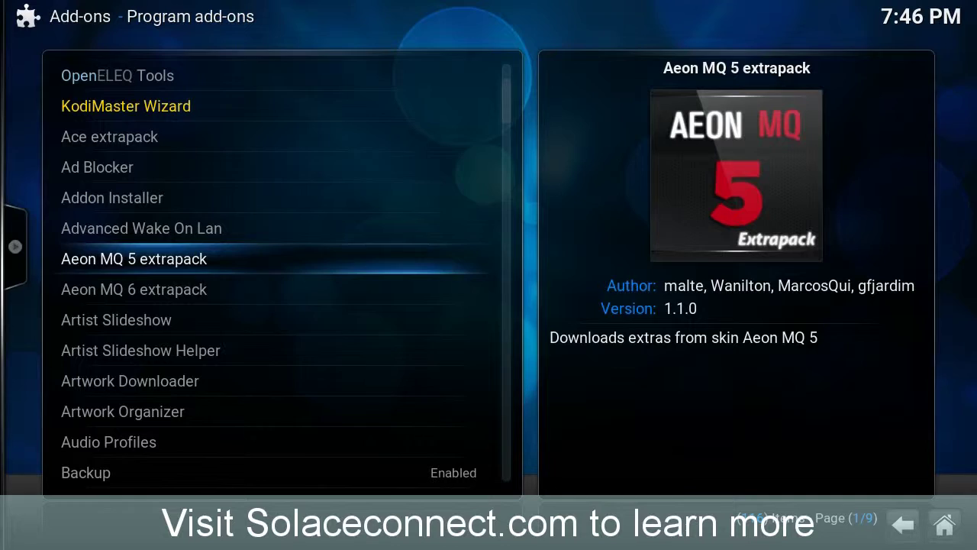
- Leave the repository's program add-ons list and go back to the installed add-ons in Programs
key("Return")
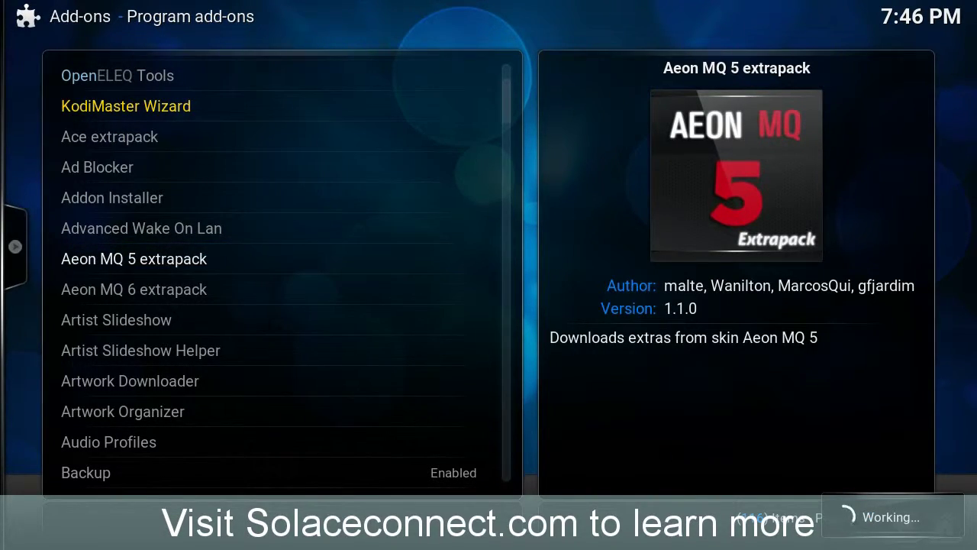
key("BackSpace")
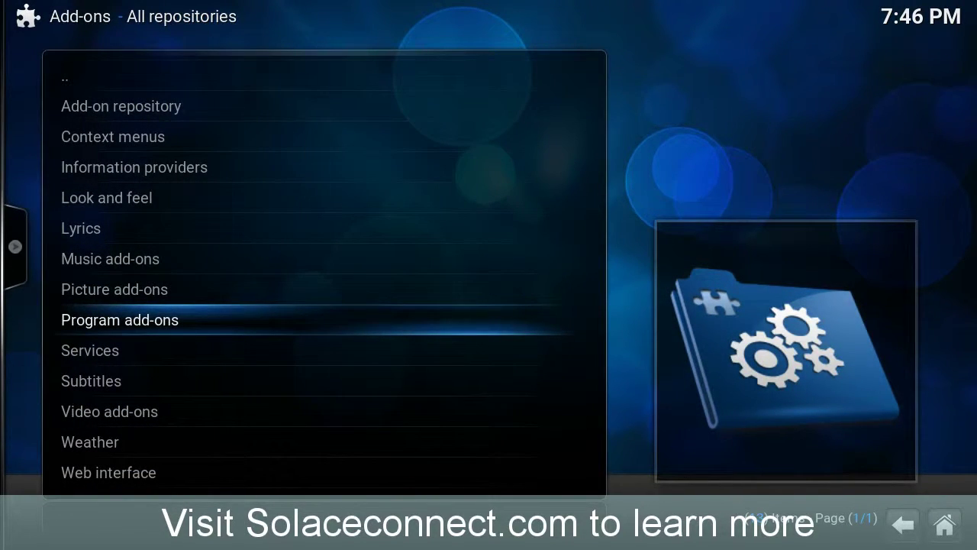
key("BackSpace")
key("BackSpace")
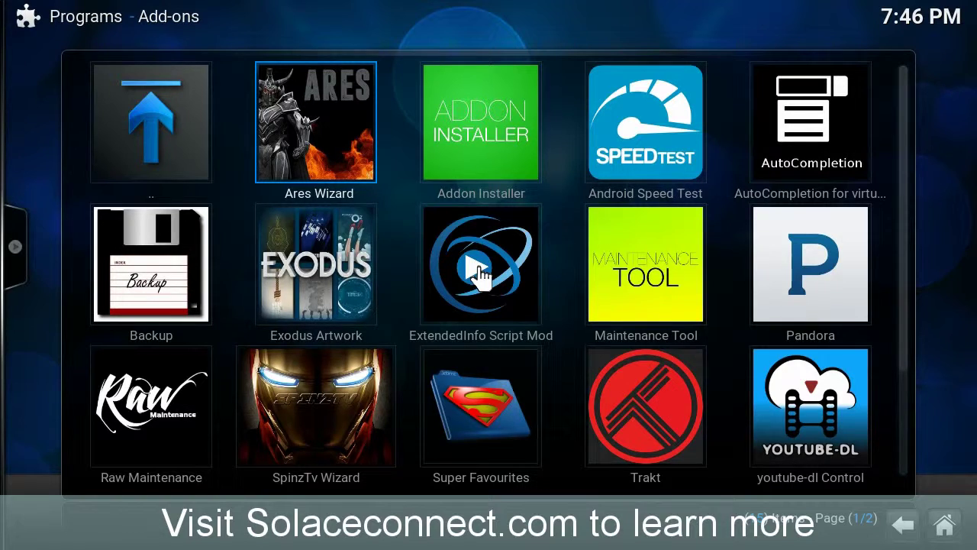
- Launch Ares Wizard and open its Backup page
key("Return")
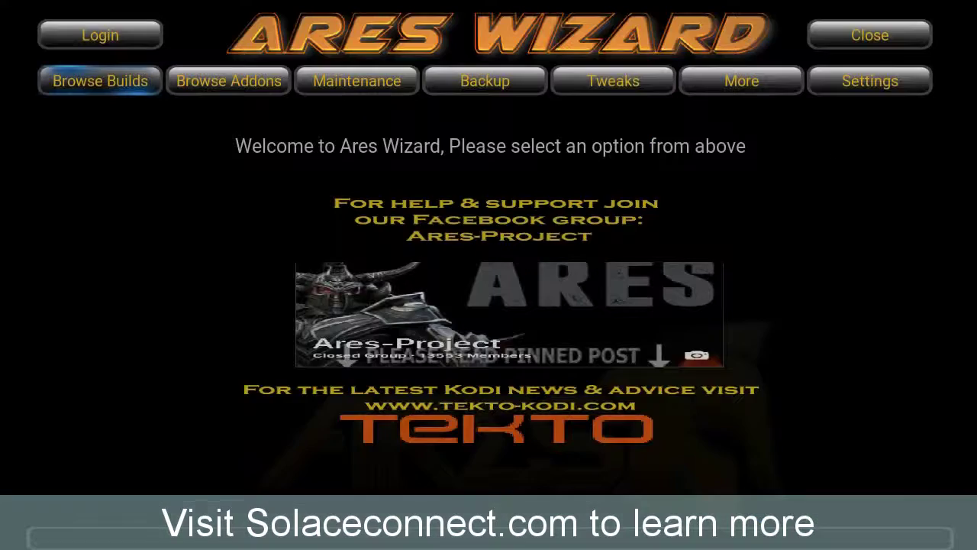
left_click(228, 80)
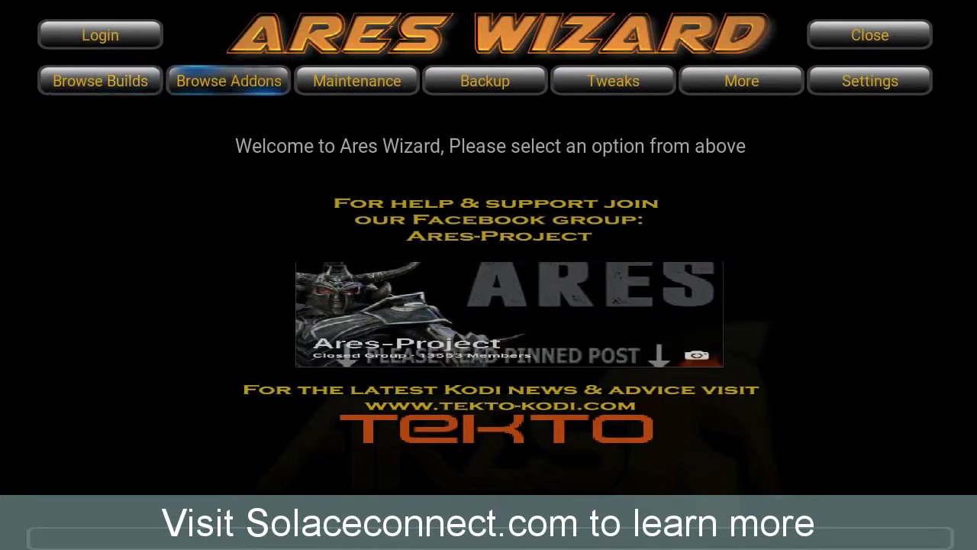
left_click(356, 81)
left_click(485, 80)
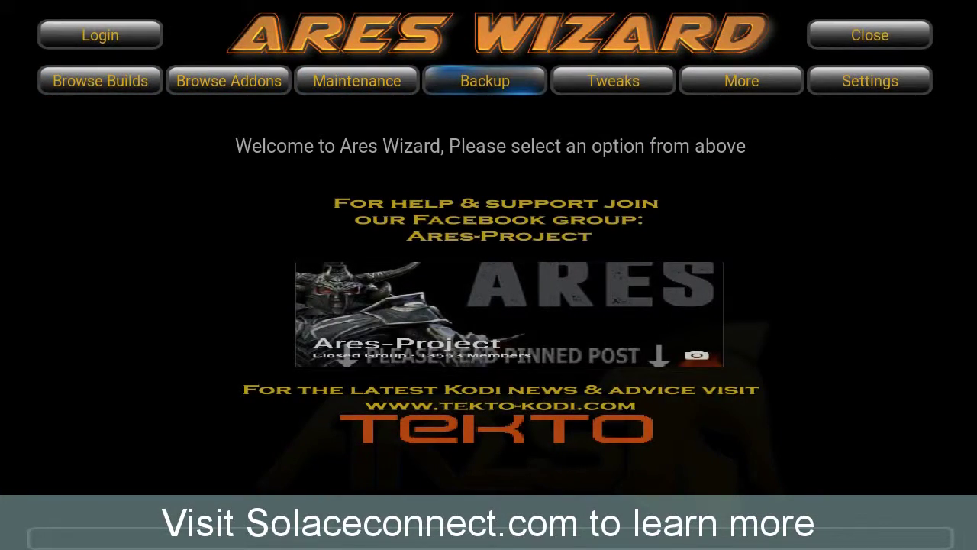
key("Return")
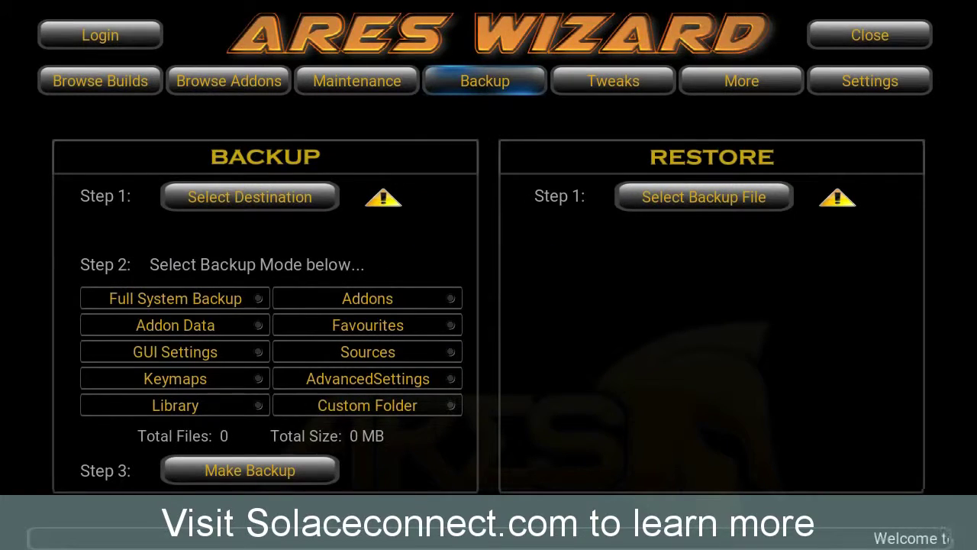
- Browse for the backup file to restore in the Restore section of Ares Wizard
left_click(613, 80)
left_click(703, 197)
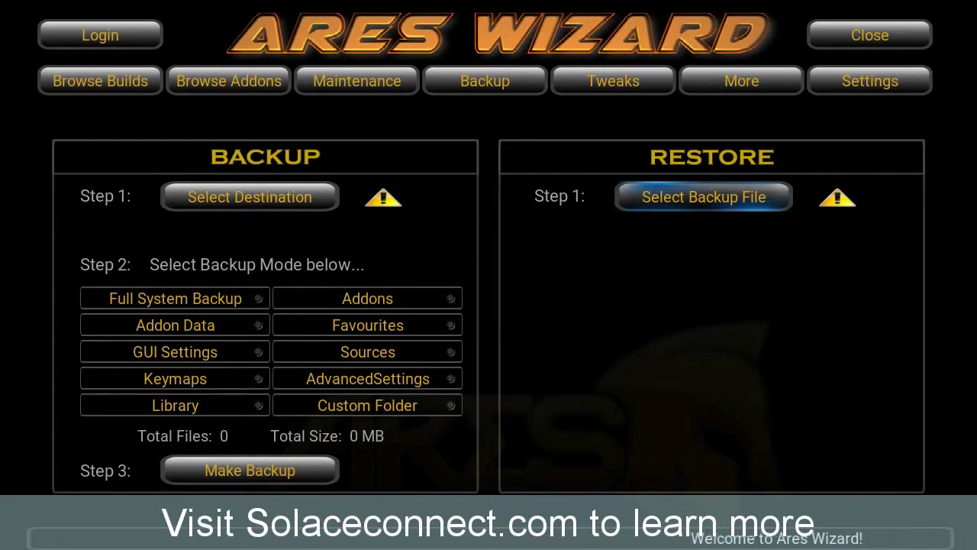
key("Return")
left_click(489, 183)
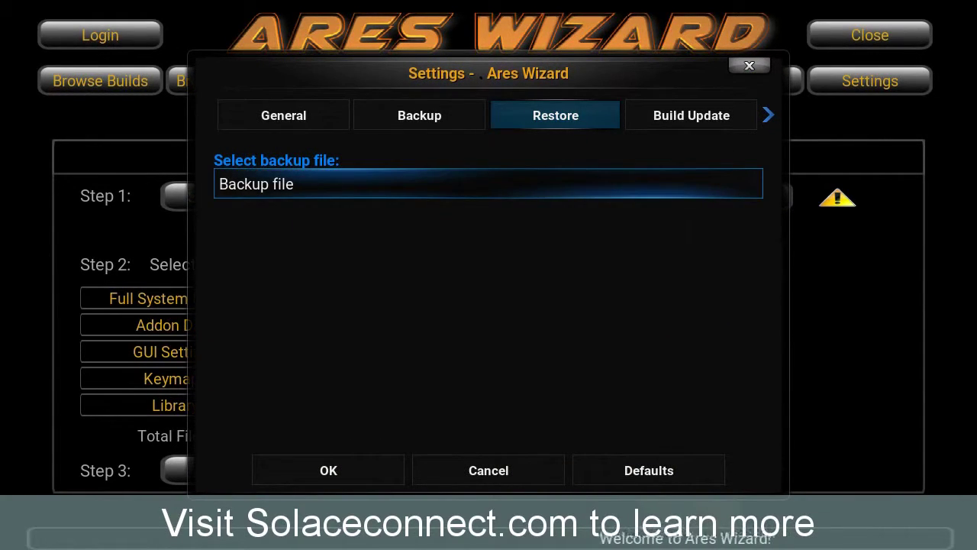
key("Return")
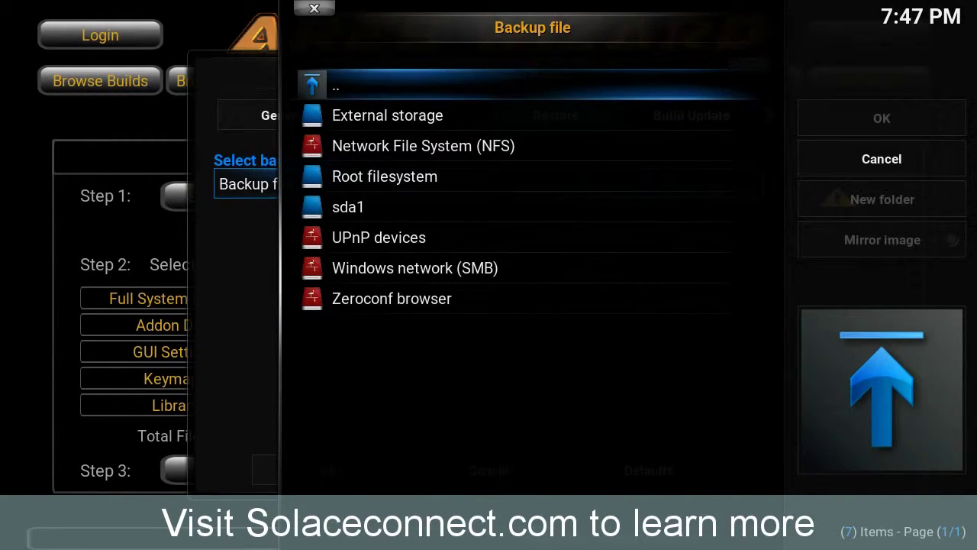
- Choose ares_backup_2016-06-08_2126.zip on the sda1 drive as the backup file, save the setting and refresh the Restore section
key("Down")
key("Down")
key("Down")
key("Down")
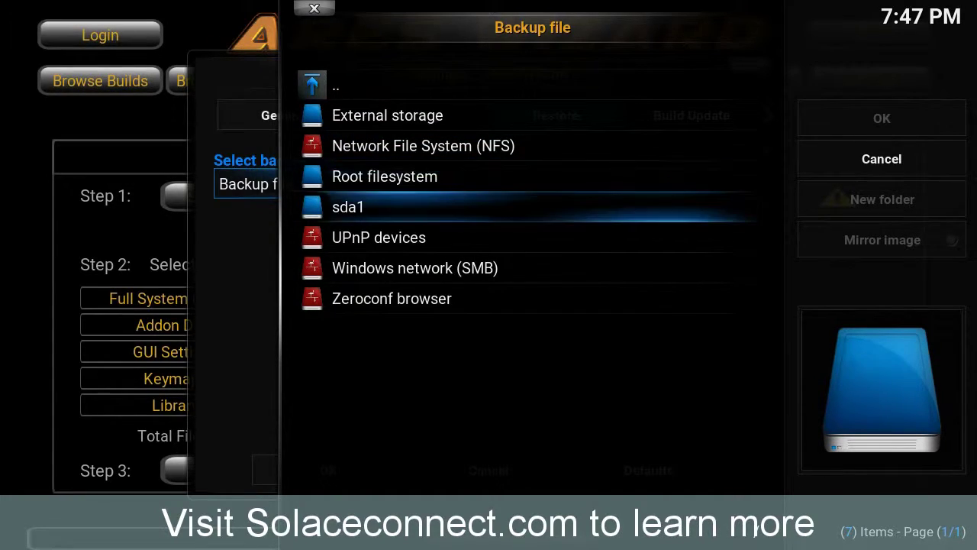
key("Return")
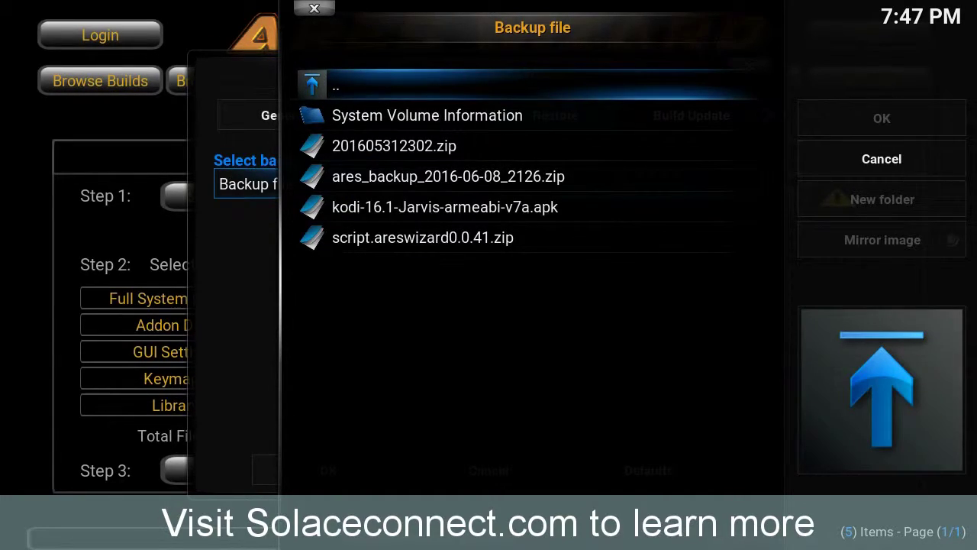
key("Down")
key("Down")
key("Down")
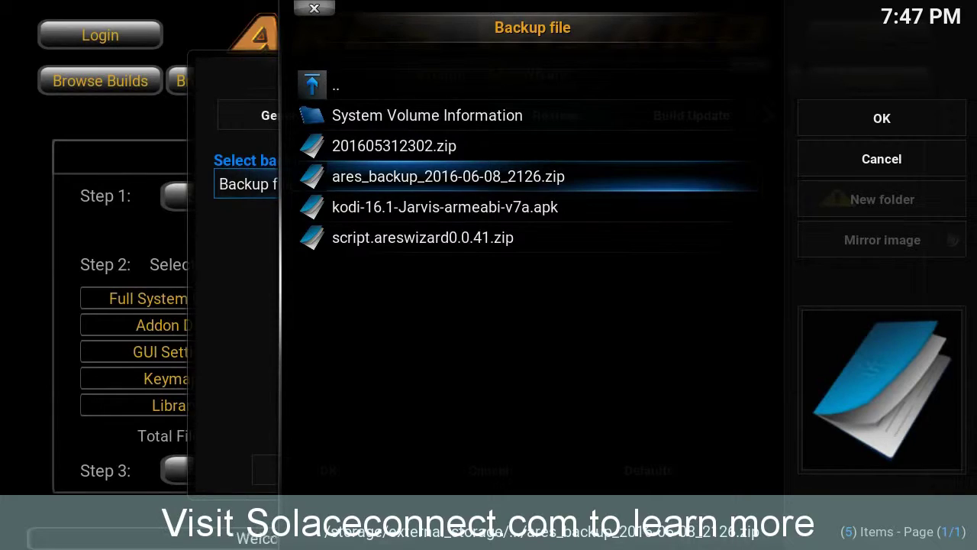
key("Return")
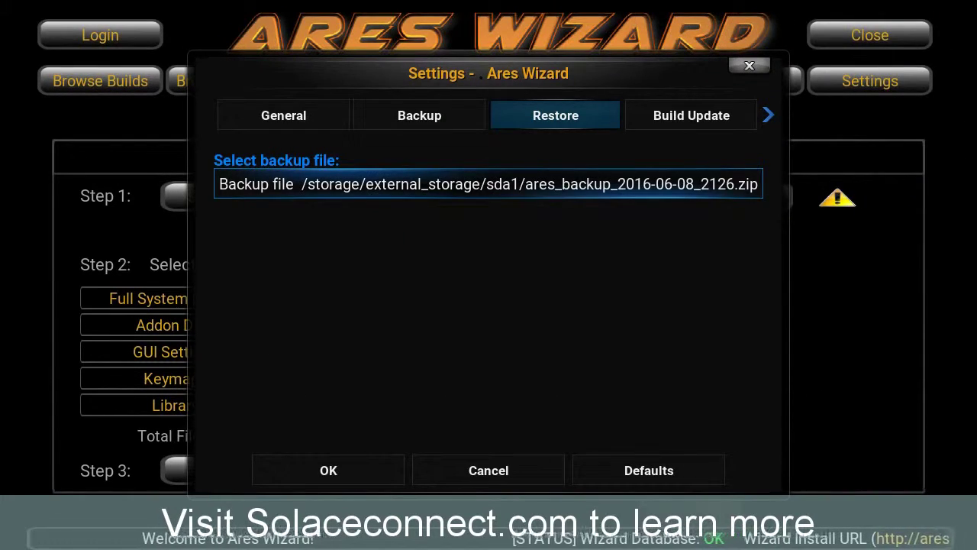
key("Down")
key("Return")
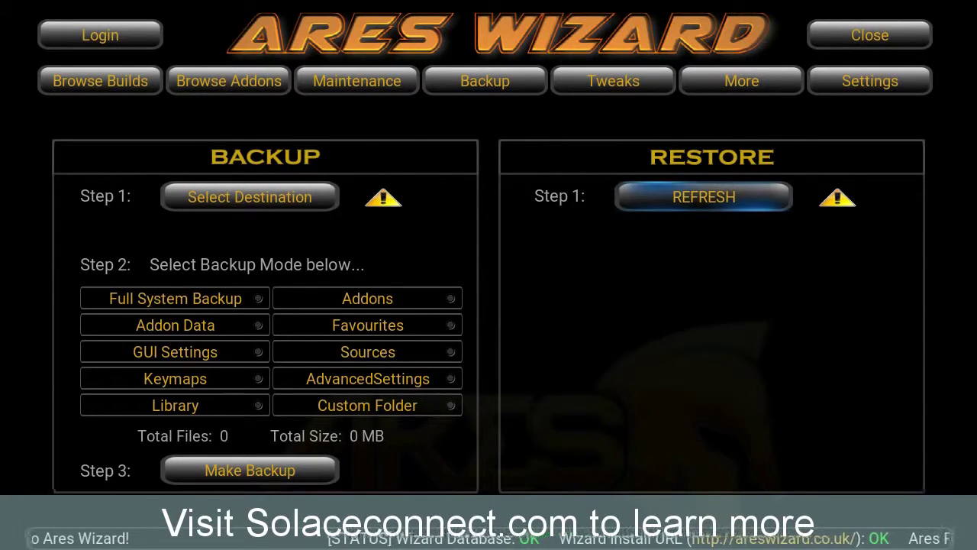
key("Return")
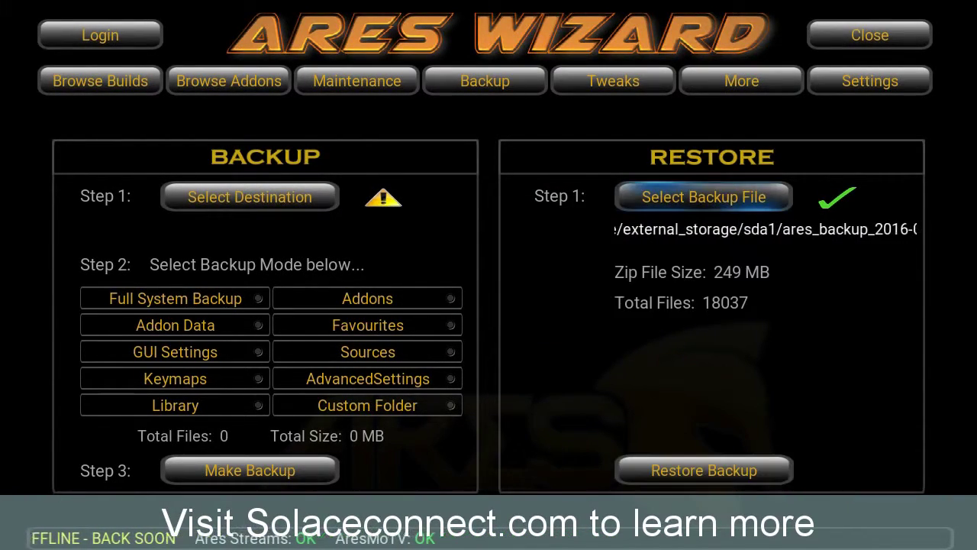
- Restore the selected Ares Wizard backup, acknowledge its notices and agree to have Kodi closed
left_click(703, 470)
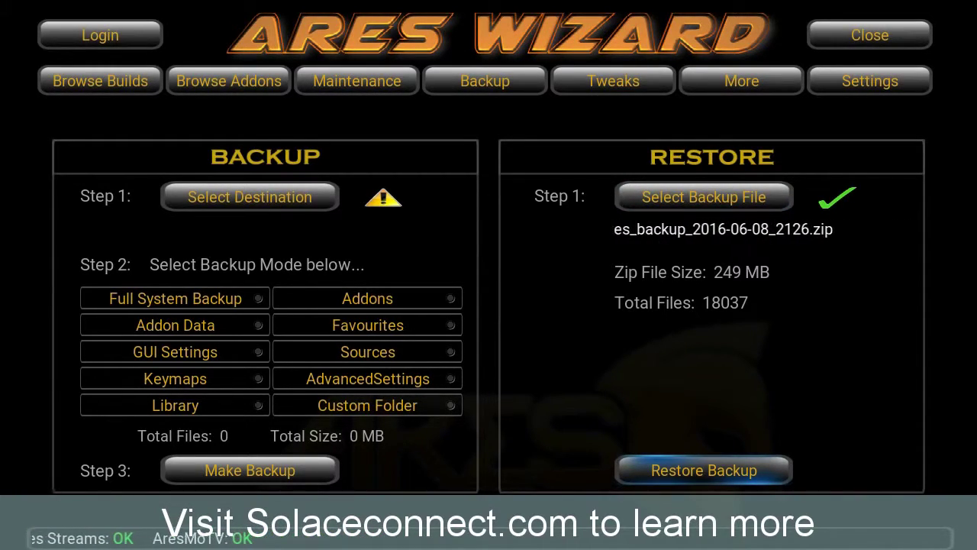
key("Return")
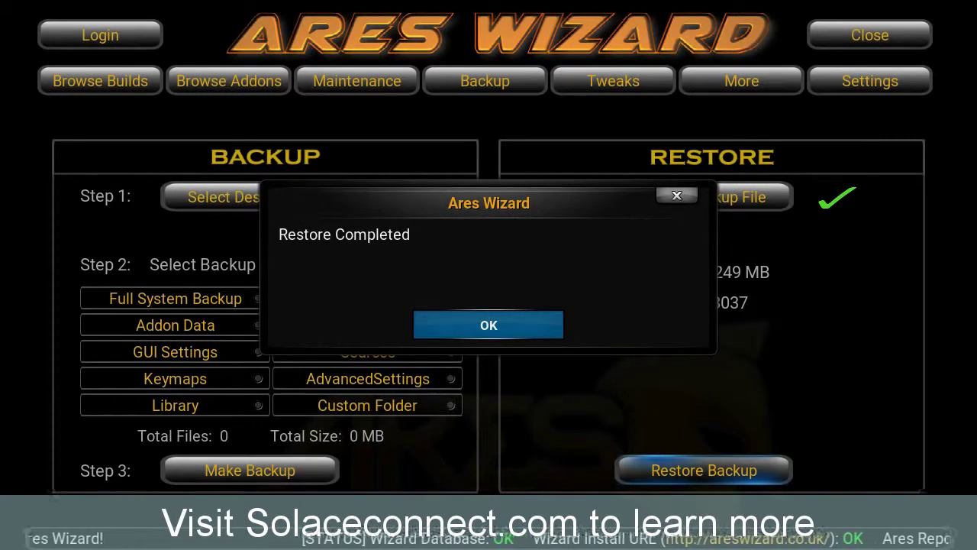
key("Return")
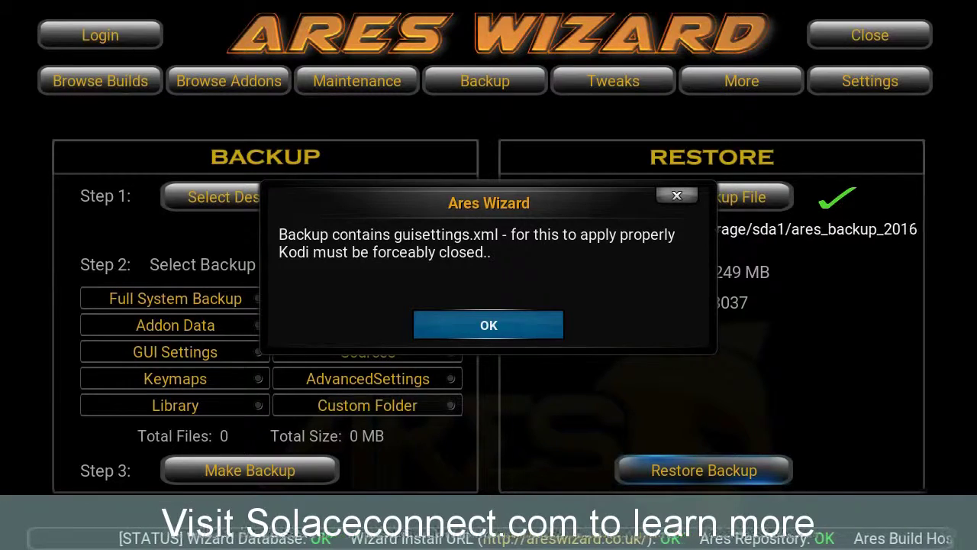
key("Return")
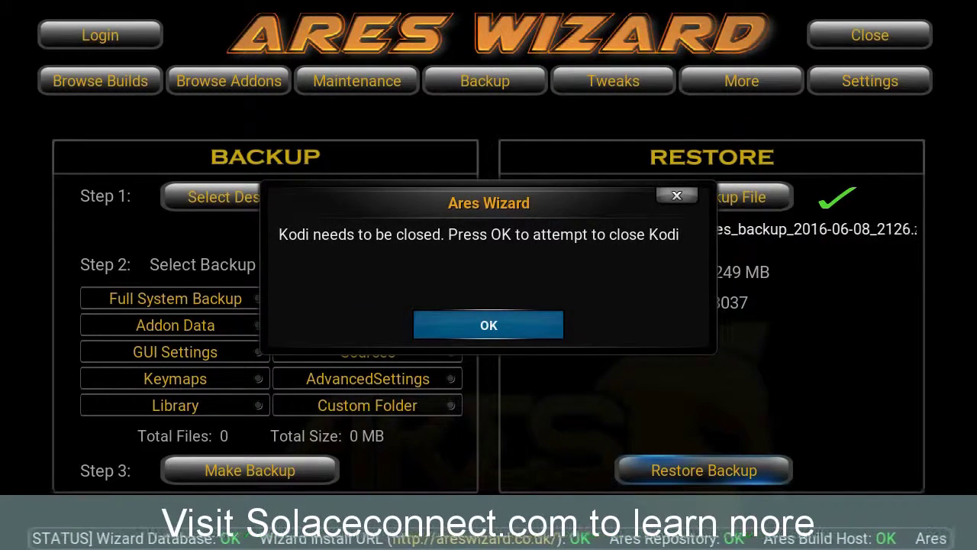
key("Return")
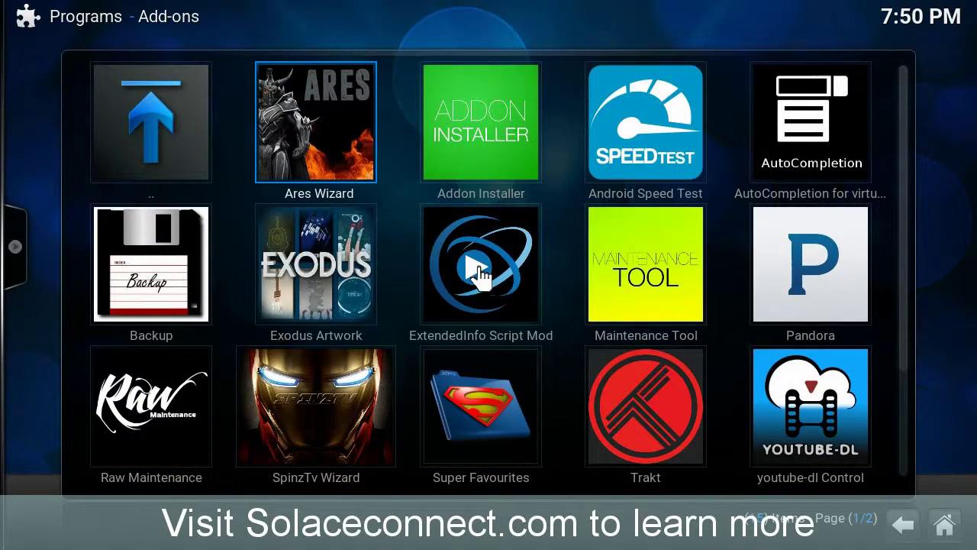
- Return from the program add-ons to the home screen and restart Kodi
key("BackSpace")
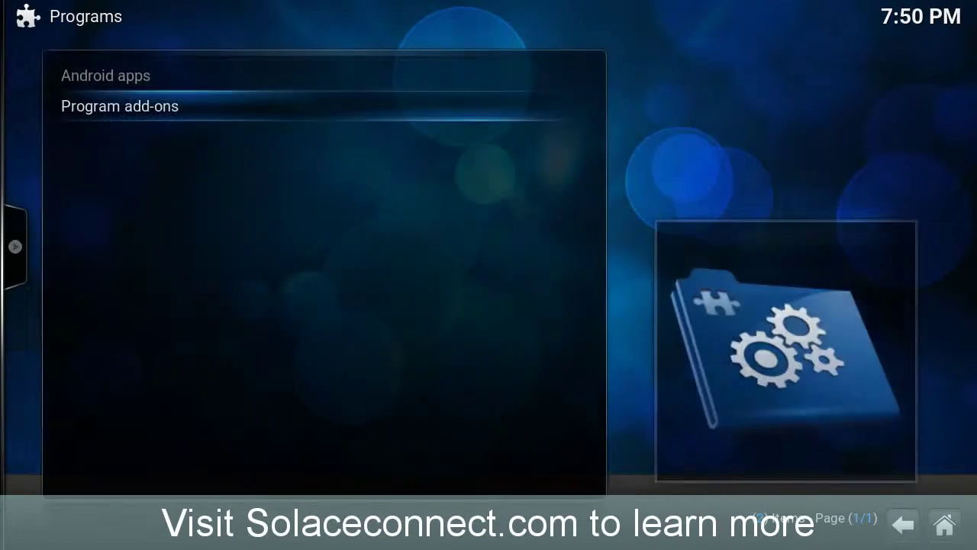
key("BackSpace")
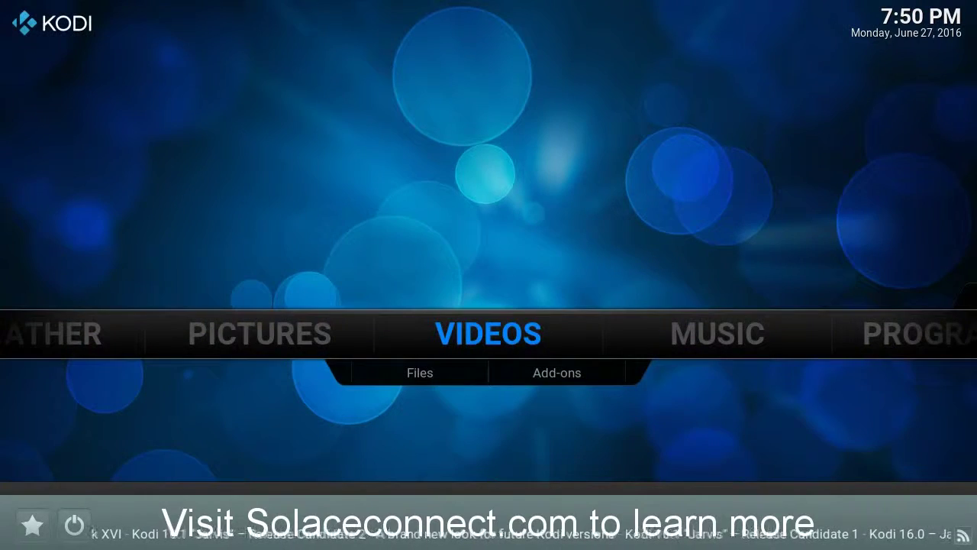
key("Right")
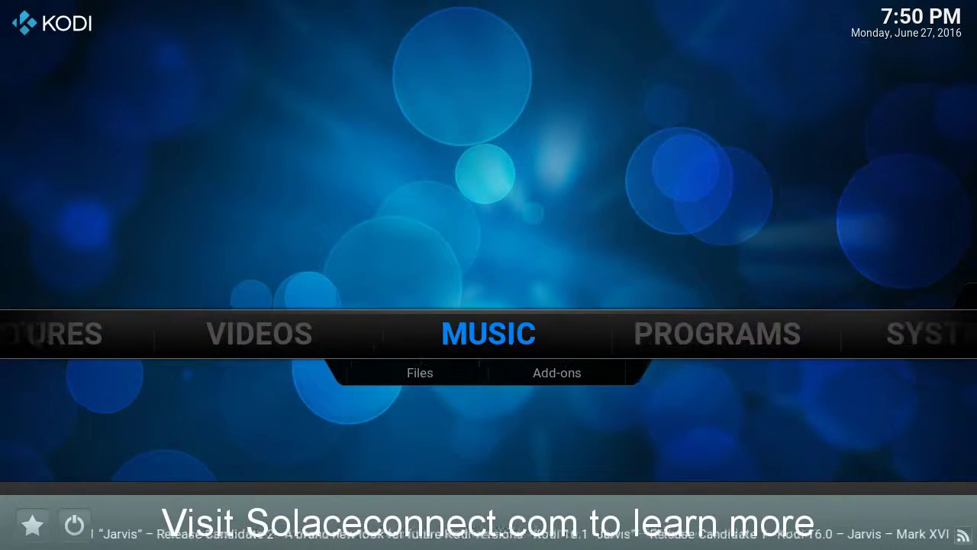
key("Right")
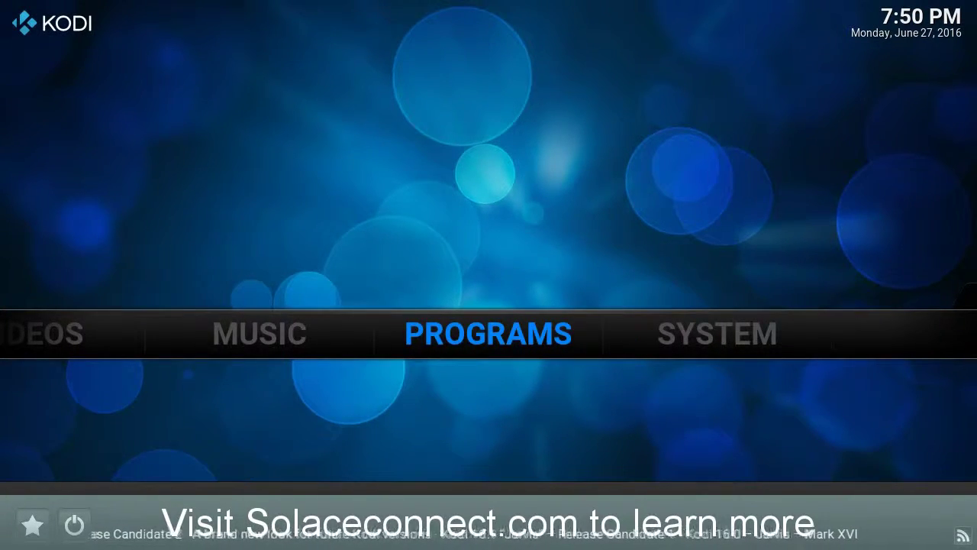
key("Down")
key("Return")
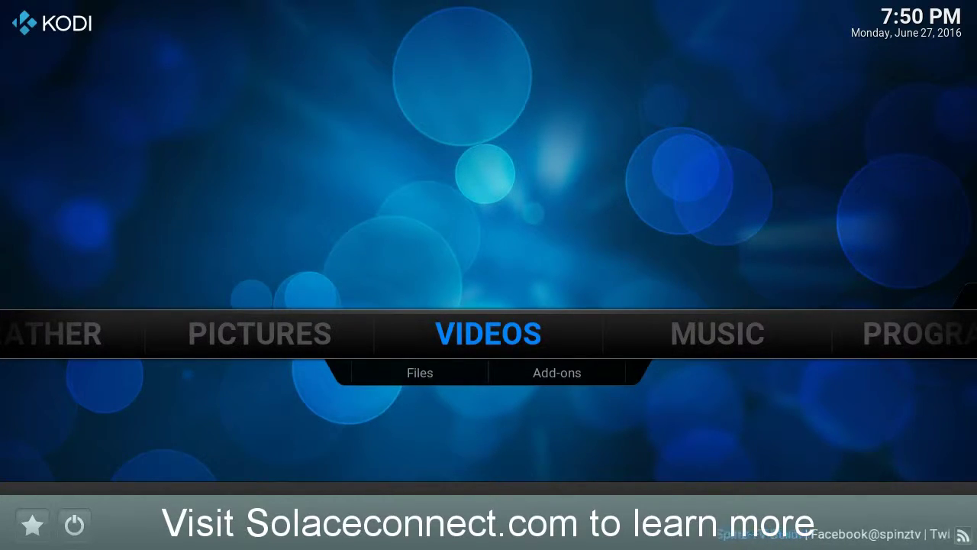
- Open the Appearance settings in Kodi's System section
key("Right")
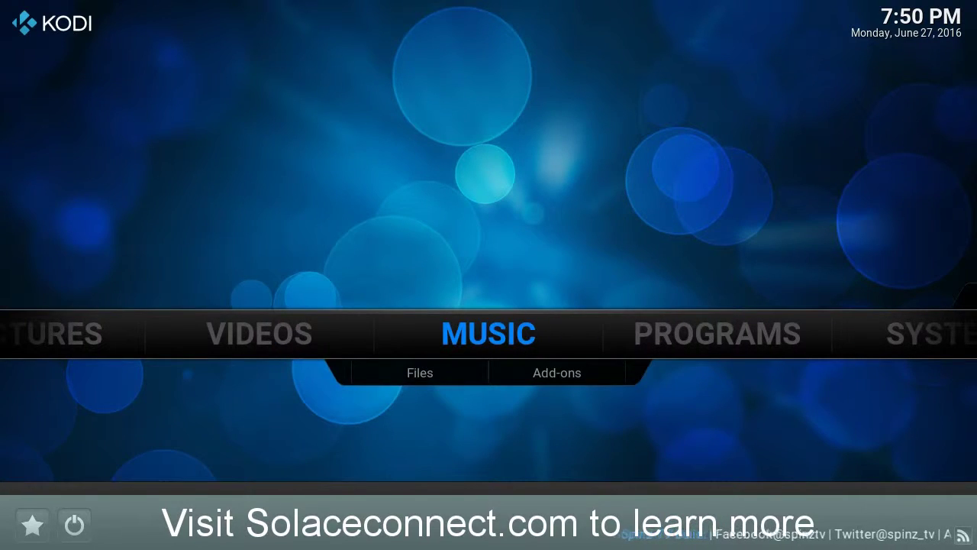
key("Right")
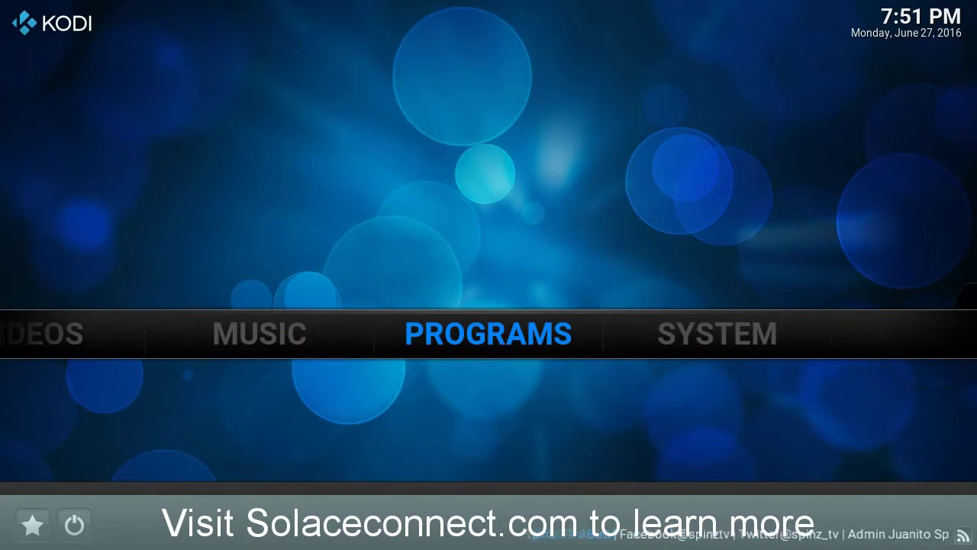
key("Right")
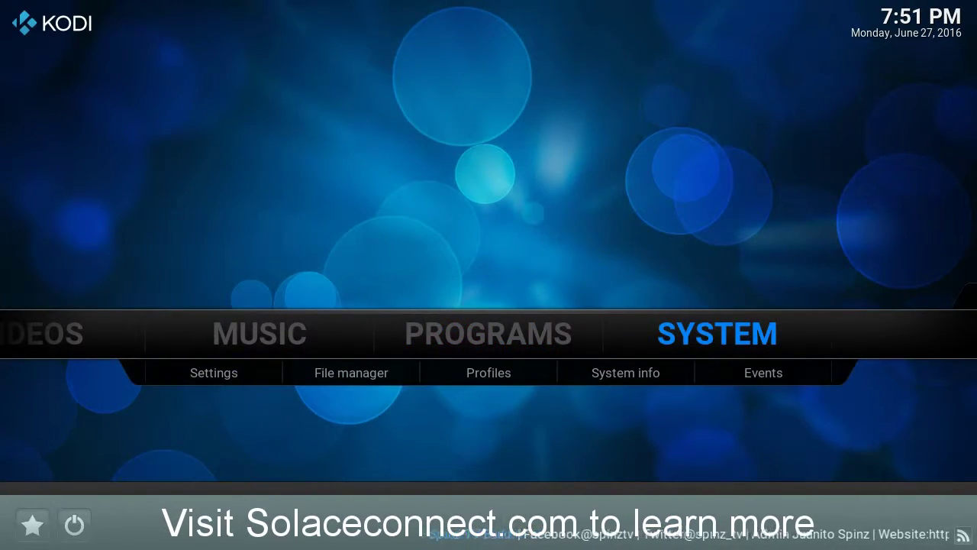
key("Return")
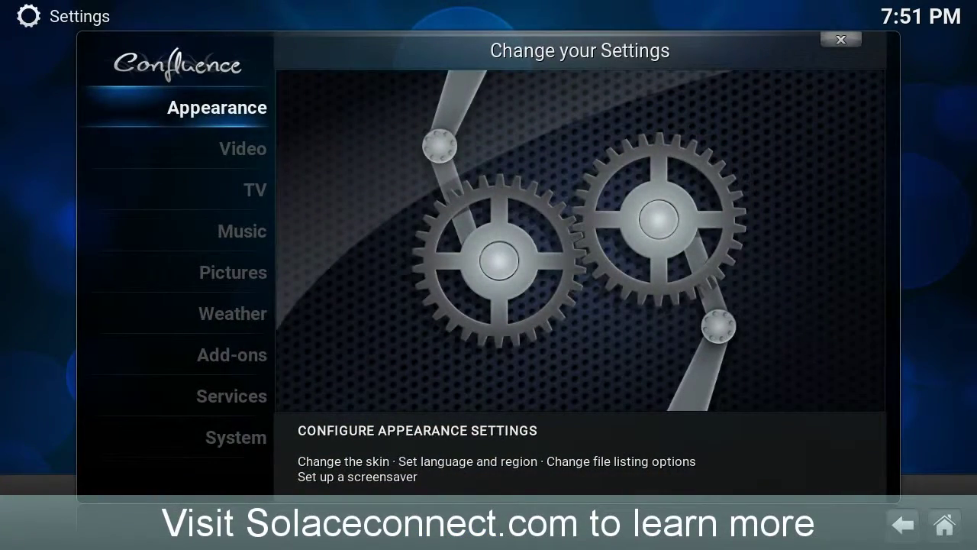
key("Return")
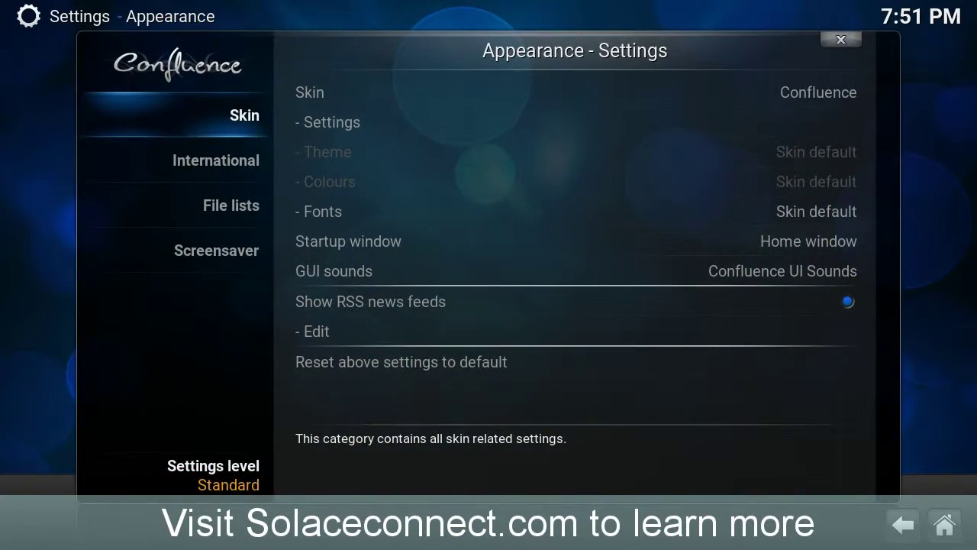
- Change the skin to Hybrid Development and agree to keep the change
key("Right")
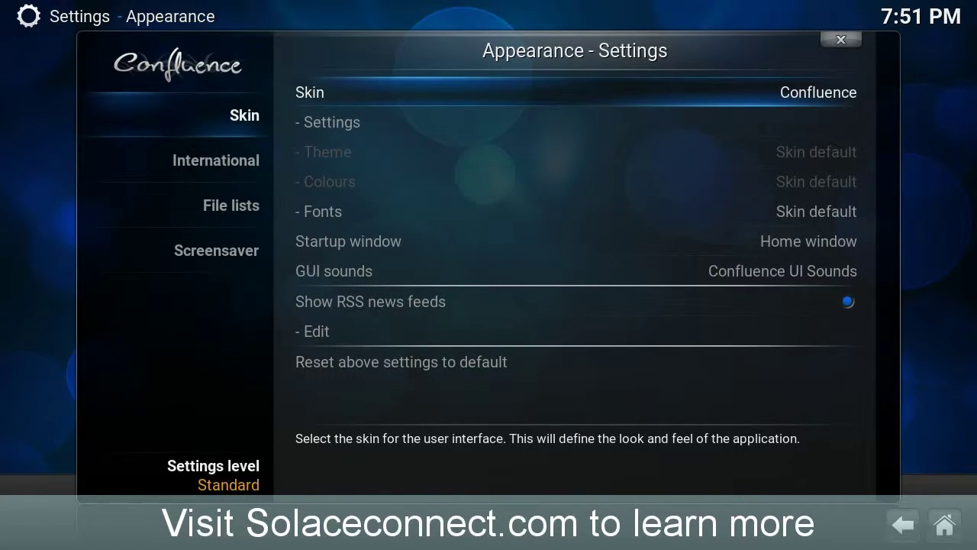
key("Return")
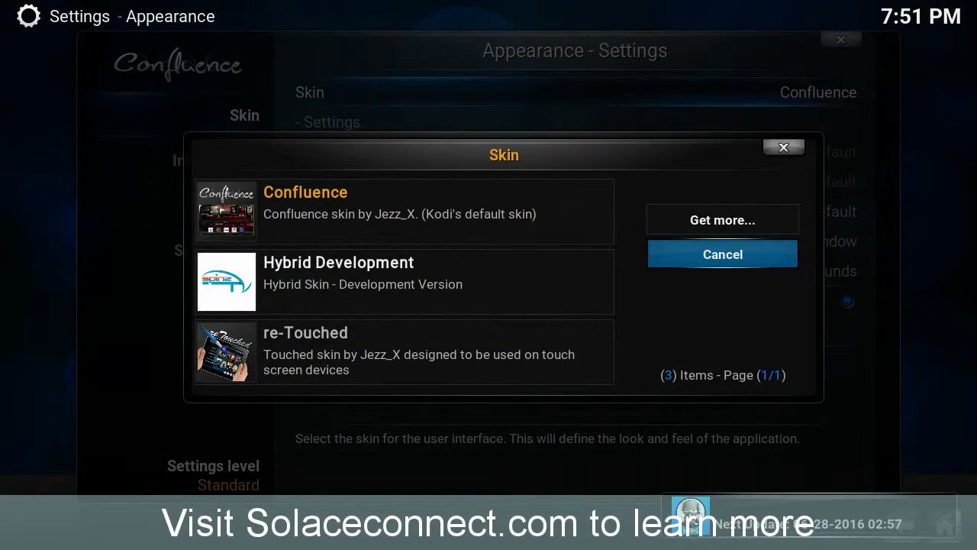
key("Up")
key("Left")
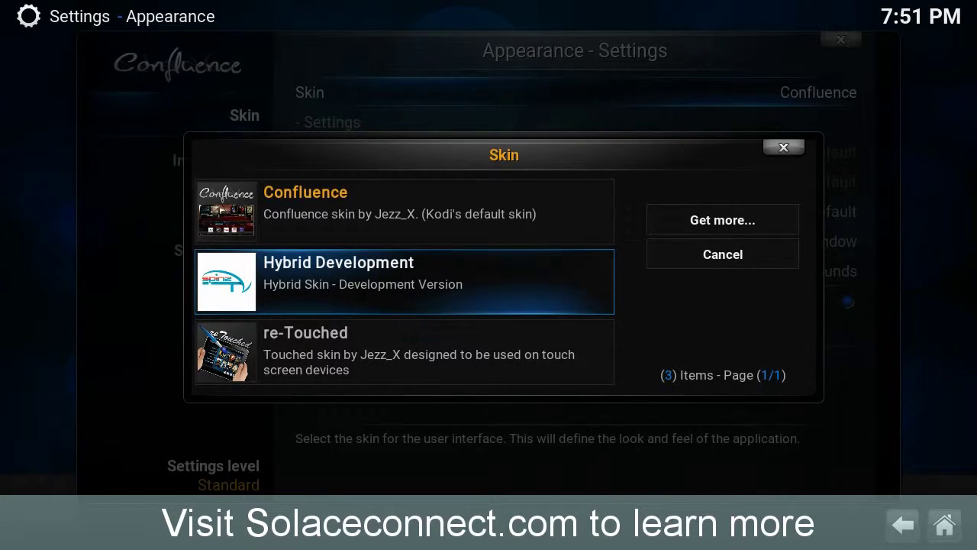
key("Down")
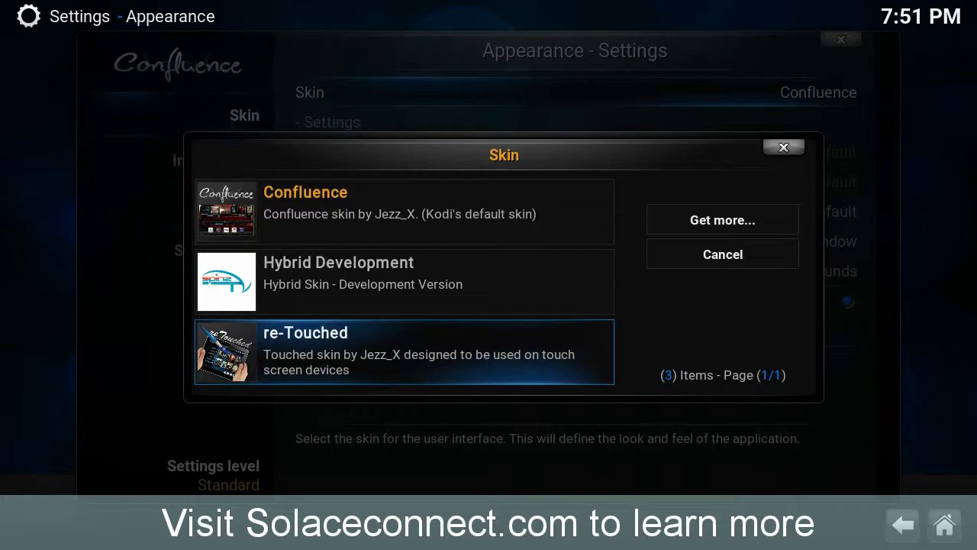
key("Up")
key("Escape")
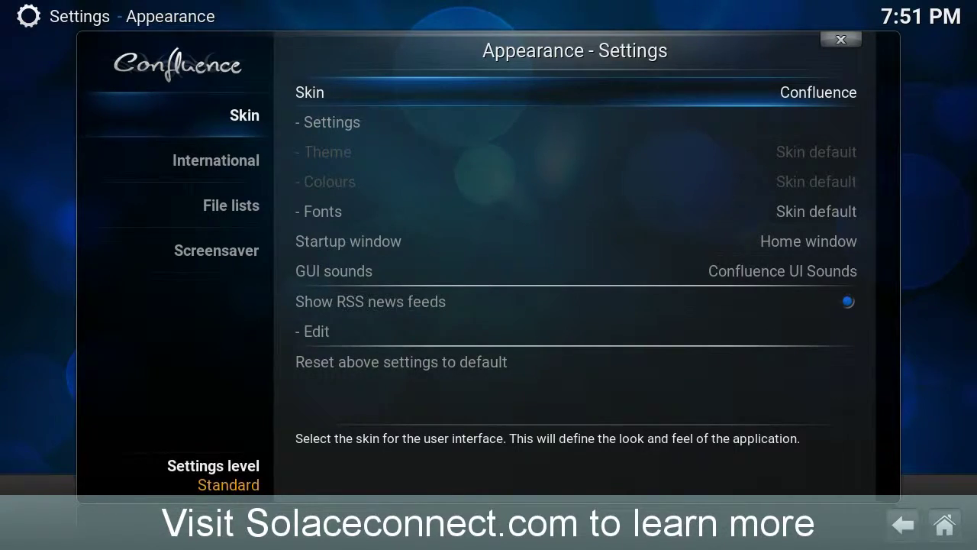
key("Left")
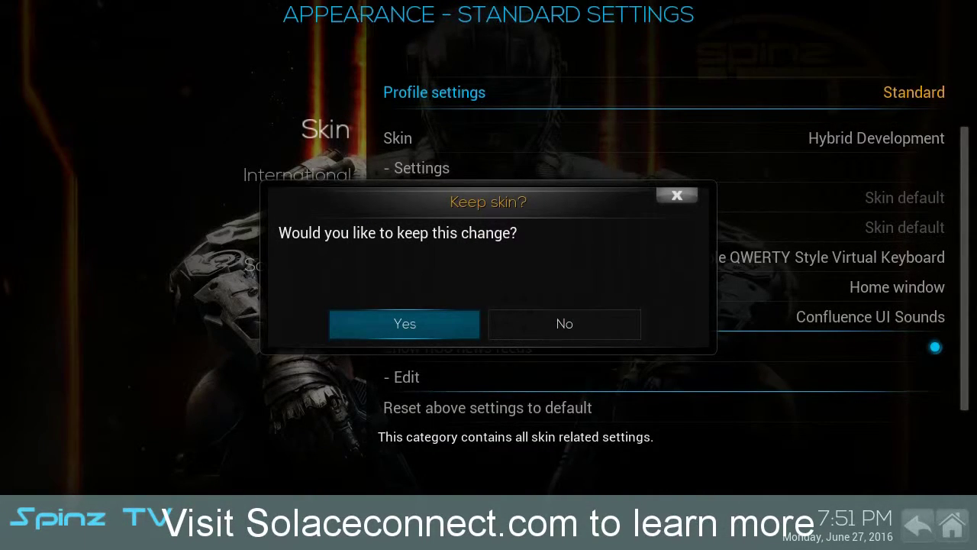
key("Return")
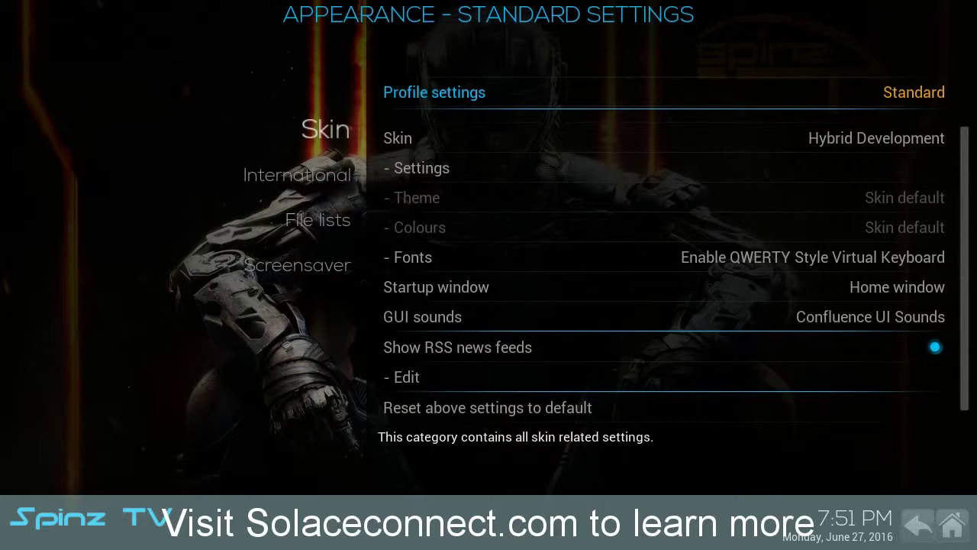